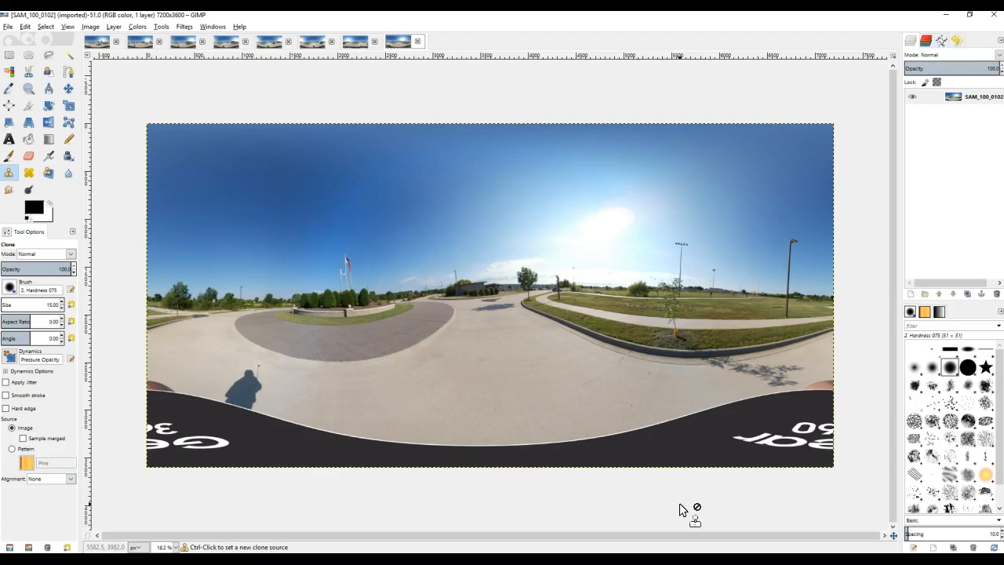
pyautogui.click(695, 506)
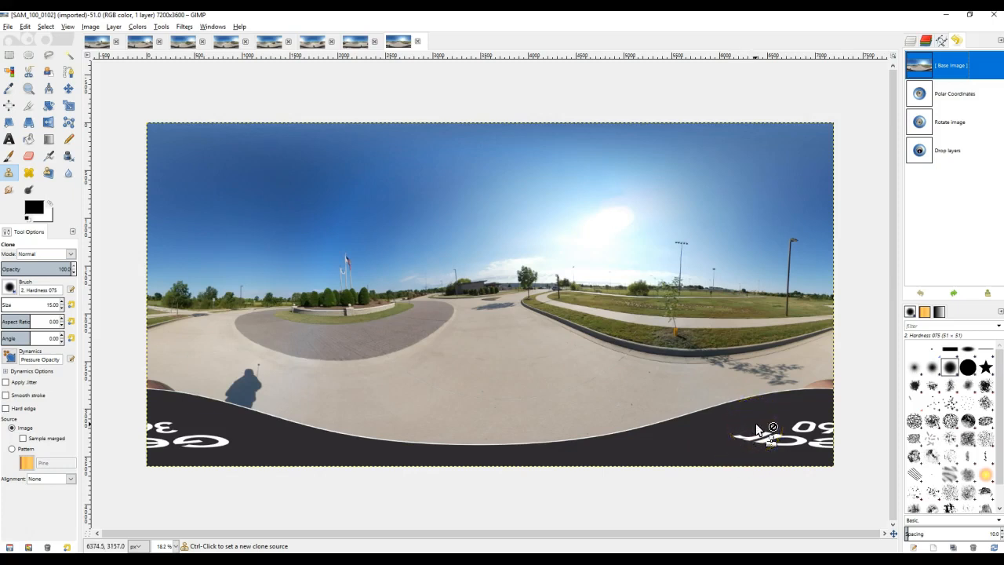
pyautogui.moveTo(196, 443); pyautogui.dragTo(212, 444)
pyautogui.moveTo(211, 439); pyautogui.dragTo(236, 441)
pyautogui.moveTo(163, 434); pyautogui.dragTo(163, 424)
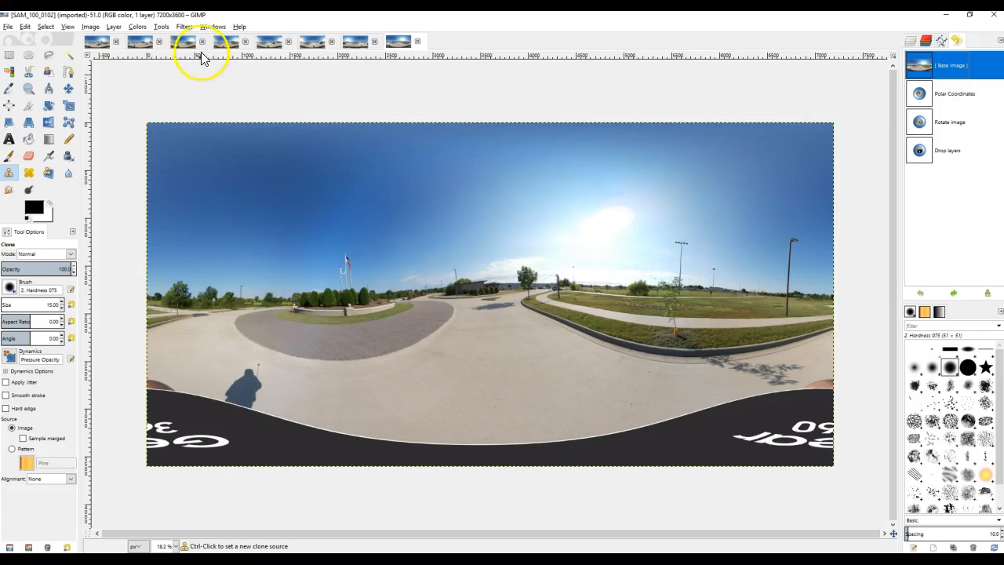
# Apply the Polar Coordinates distortion to the panorama with 100 percent circle depth, offset angle 0, To polar on and Map from top off.
pyautogui.click(184, 28)
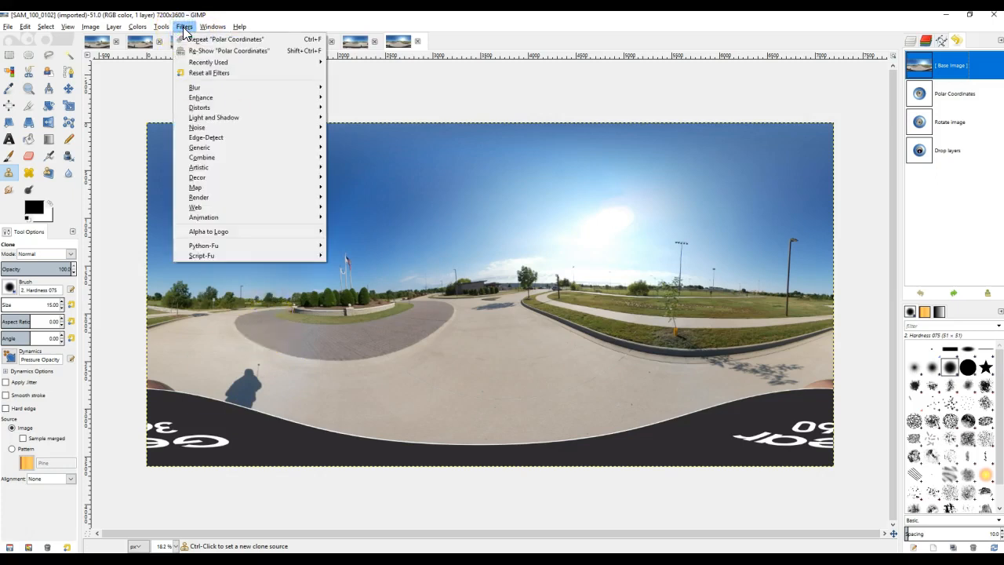
pyautogui.moveTo(242, 107)
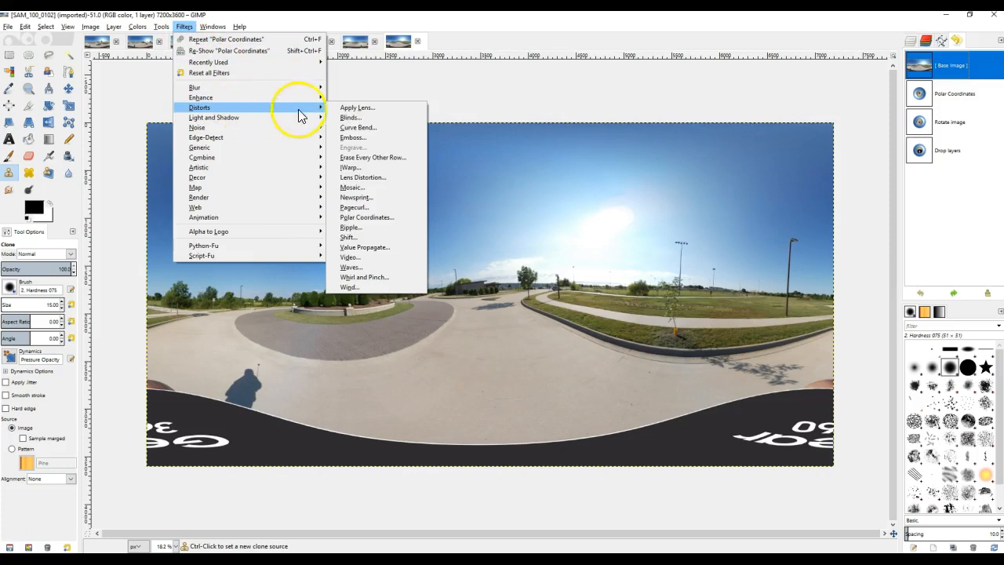
pyautogui.click(383, 218)
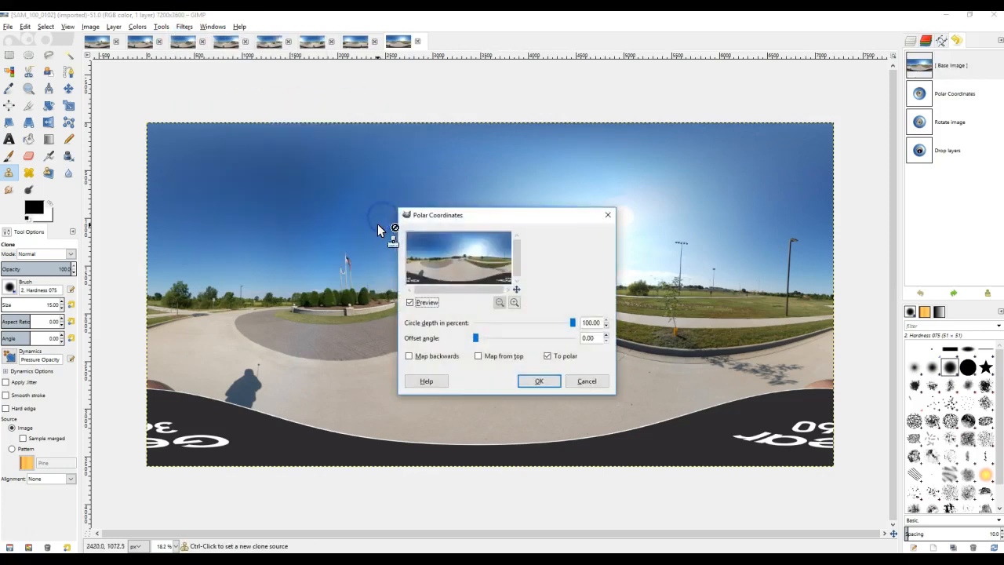
pyautogui.click(541, 381)
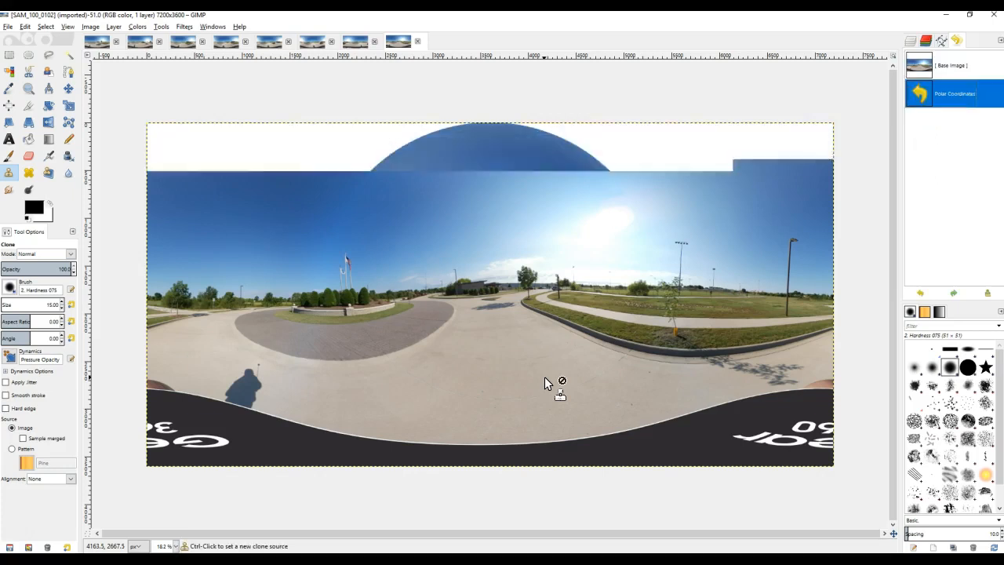
pyautogui.click(532, 370)
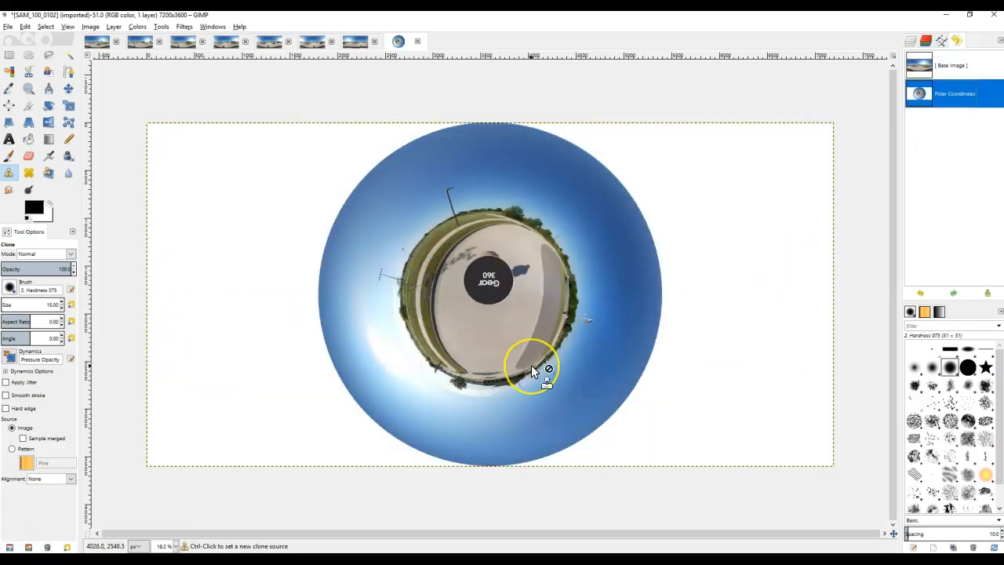
pyautogui.moveTo(530, 338)
pyautogui.mouseDown()
pyautogui.moveTo(522, 264)
pyautogui.moveTo(553, 311)
pyautogui.moveTo(578, 293)
pyautogui.mouseUp()
pyautogui.moveTo(491, 276); pyautogui.dragTo(479, 277)
pyautogui.hotkey('ctrl', 'z')
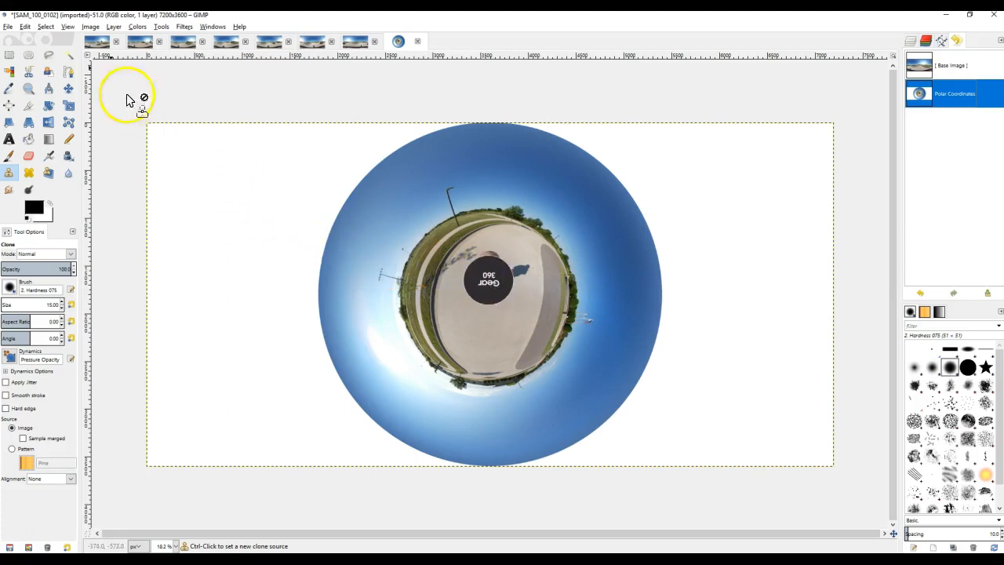
# Rotate the whole image 180 degrees to turn the Gear 360 logo upright.
pyautogui.click(90, 26)
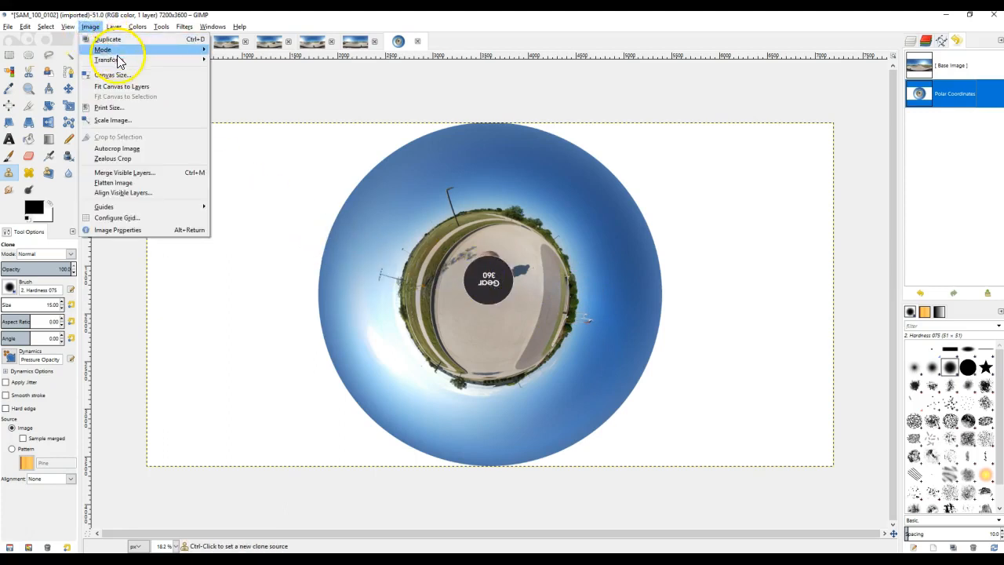
pyautogui.moveTo(118, 59)
pyautogui.click(243, 118)
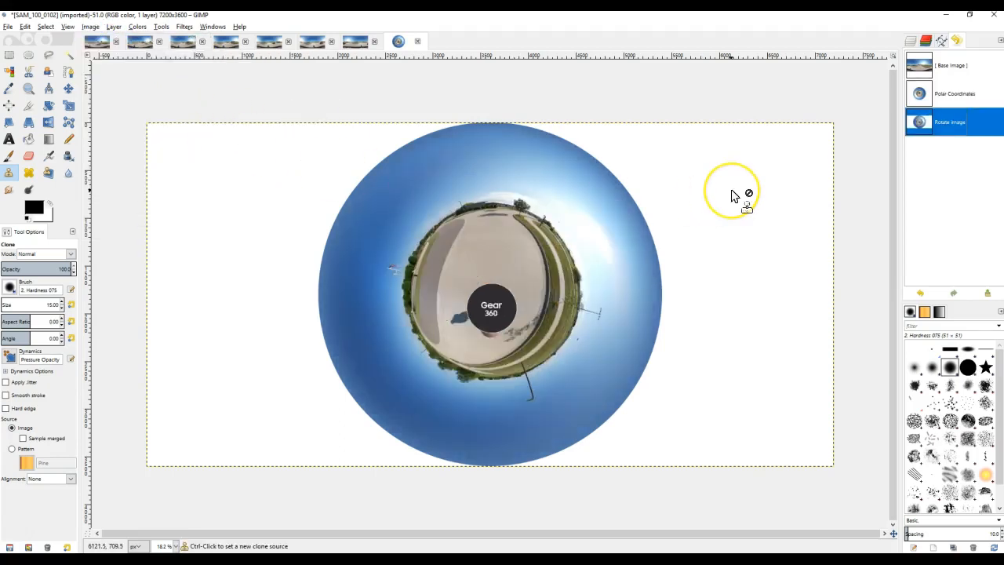
# Review the layer list and the undo history, finishing with the layer list displayed.
pyautogui.click(911, 41)
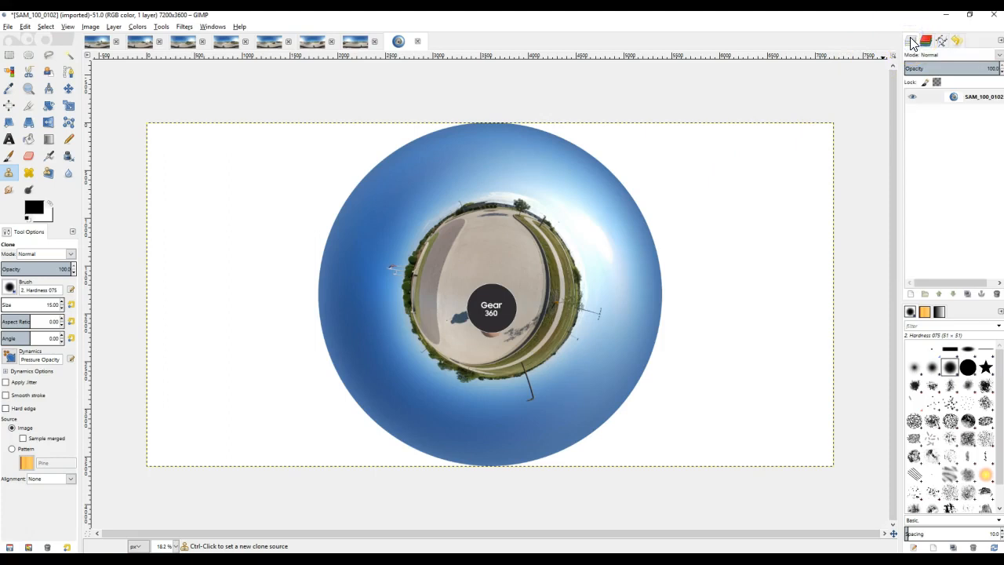
pyautogui.click(956, 41)
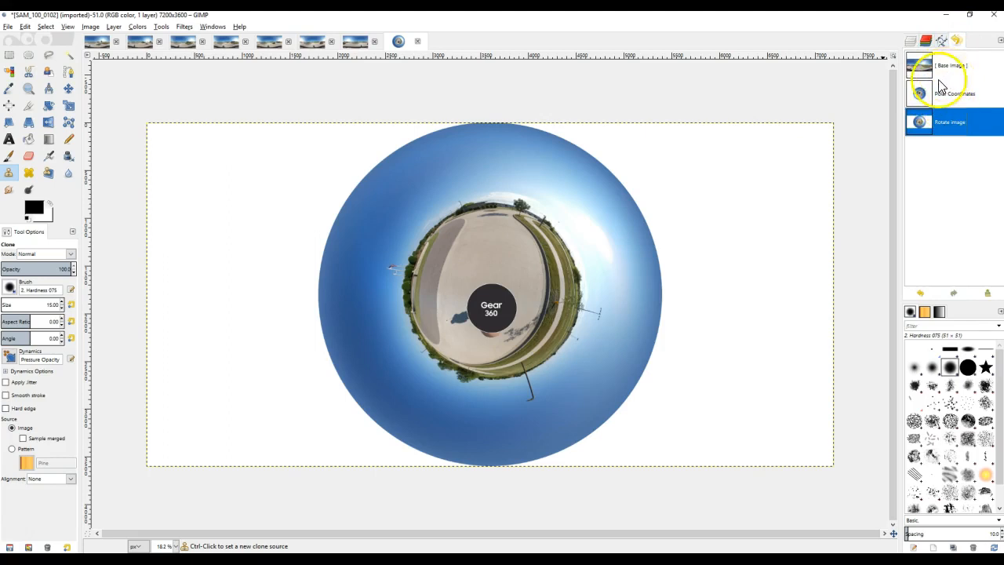
pyautogui.click(909, 40)
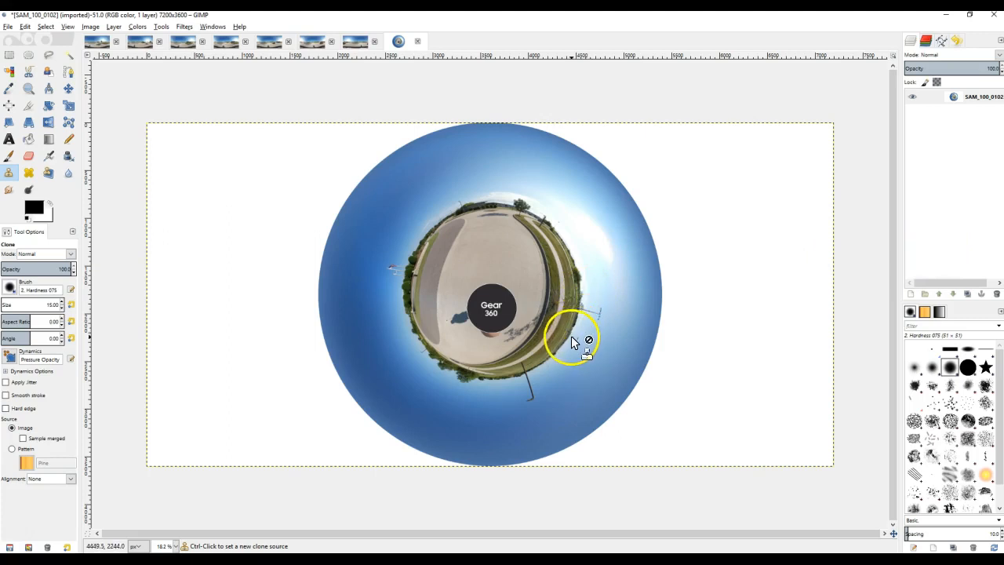
# Activate the Clone tool for retouching around the Gear 360 disc and increase its brush size to 95.
pyautogui.scroll(3, 571, 335)
pyautogui.scroll(1, 421, 351)
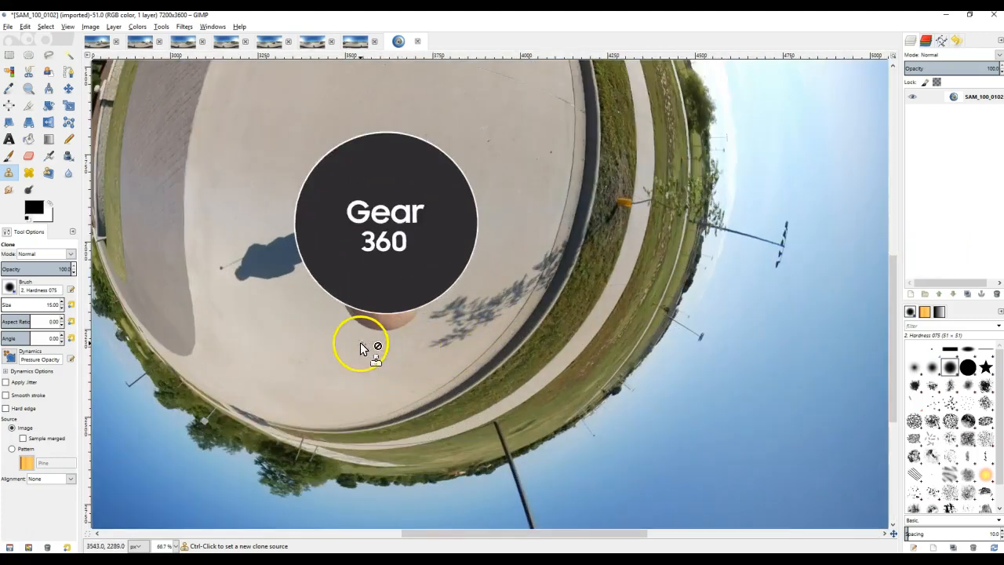
pyautogui.scroll(1, 359, 340)
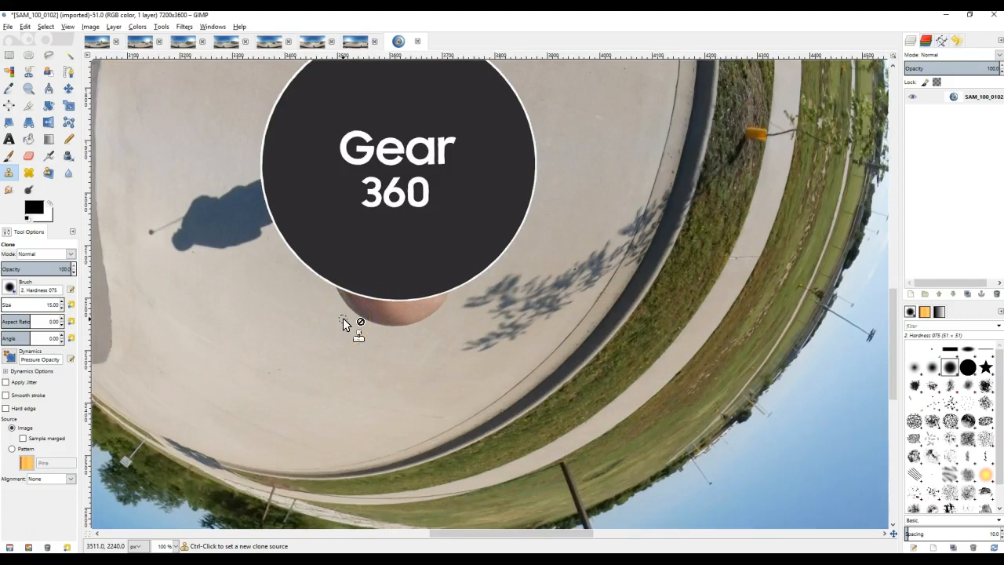
pyautogui.click(8, 174)
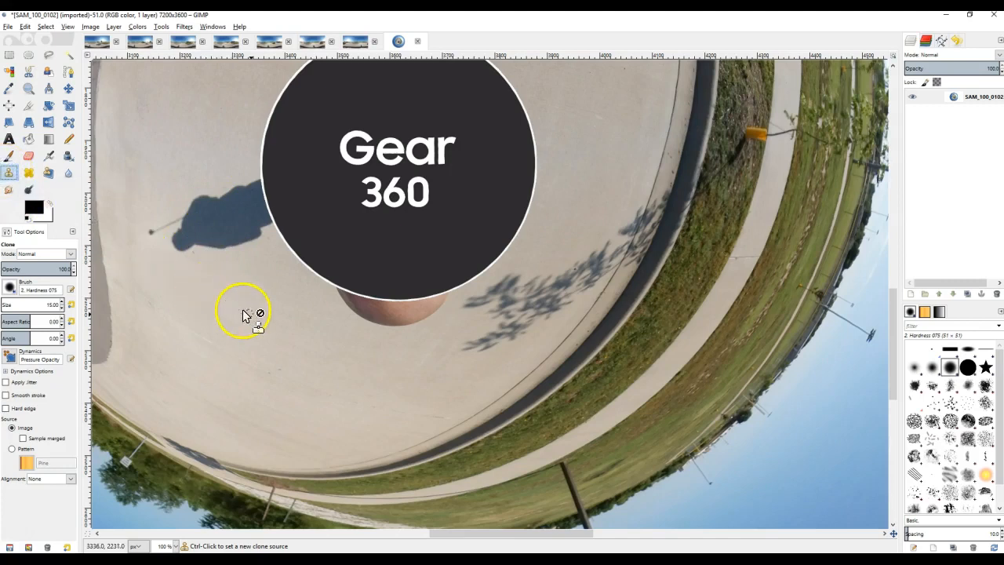
pyautogui.click(316, 336)
pyautogui.press('space')
pyautogui.moveTo(335, 342); pyautogui.dragTo(443, 413)
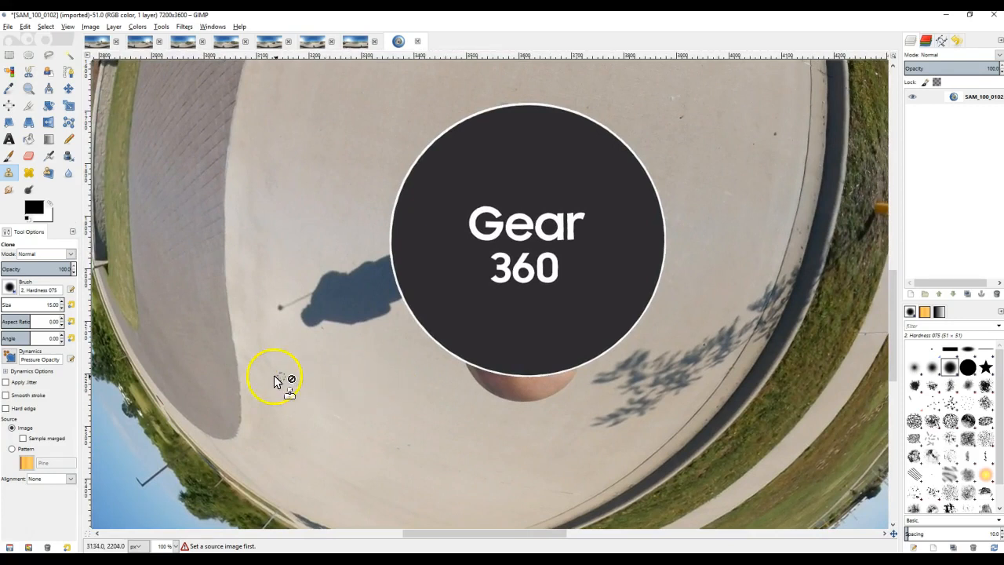
pyautogui.click(62, 301)
pyautogui.click(61, 299)
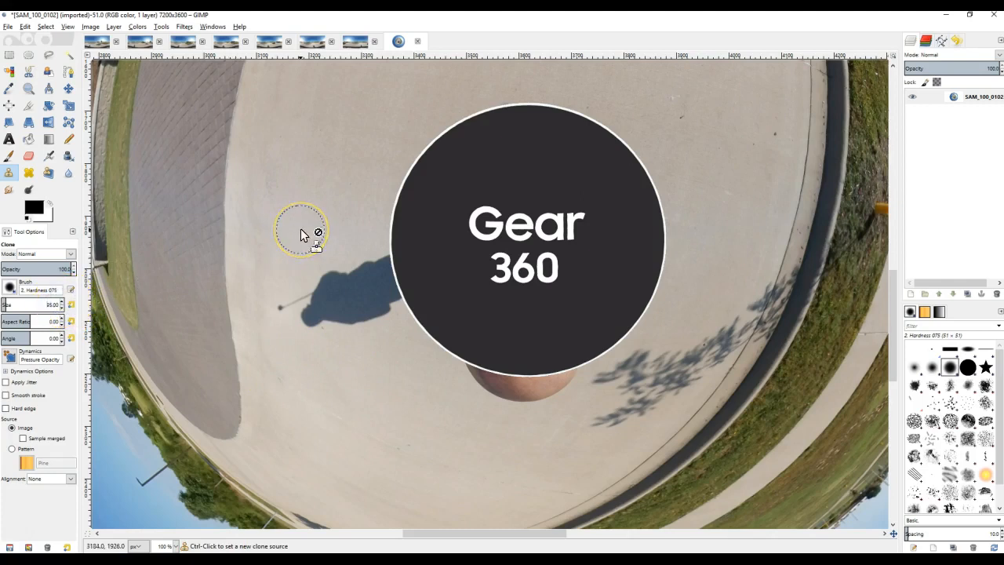
pyautogui.click(60, 302)
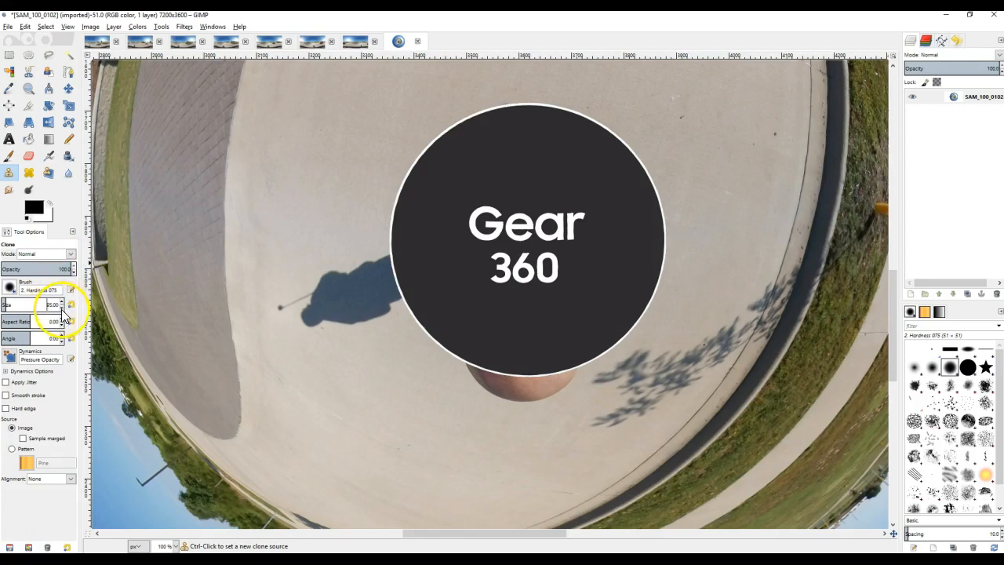
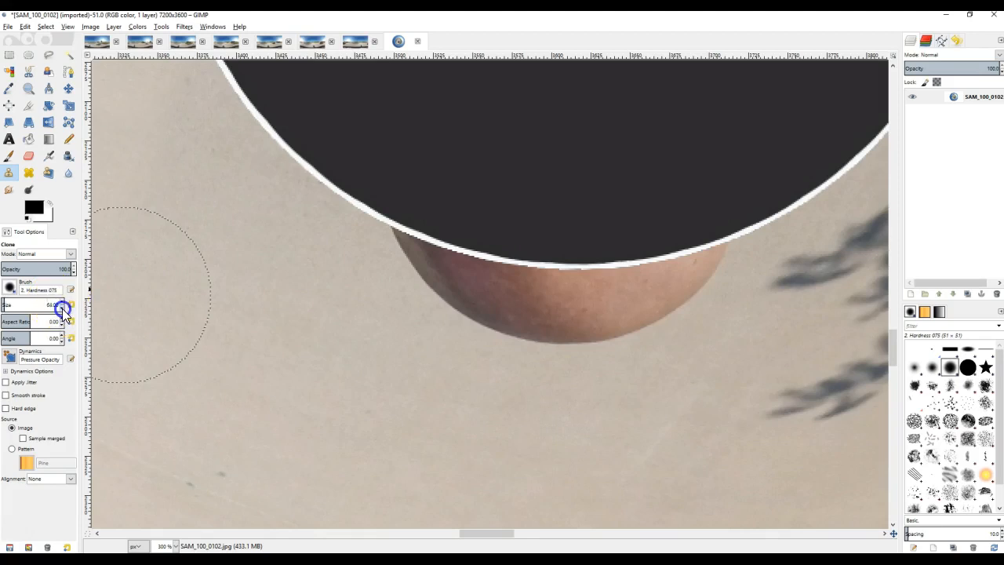
# Clone clean pavement over the fingertip along the disc's lower rim with a brush size of 11.
pyautogui.click(62, 309)
pyautogui.click(60, 308)
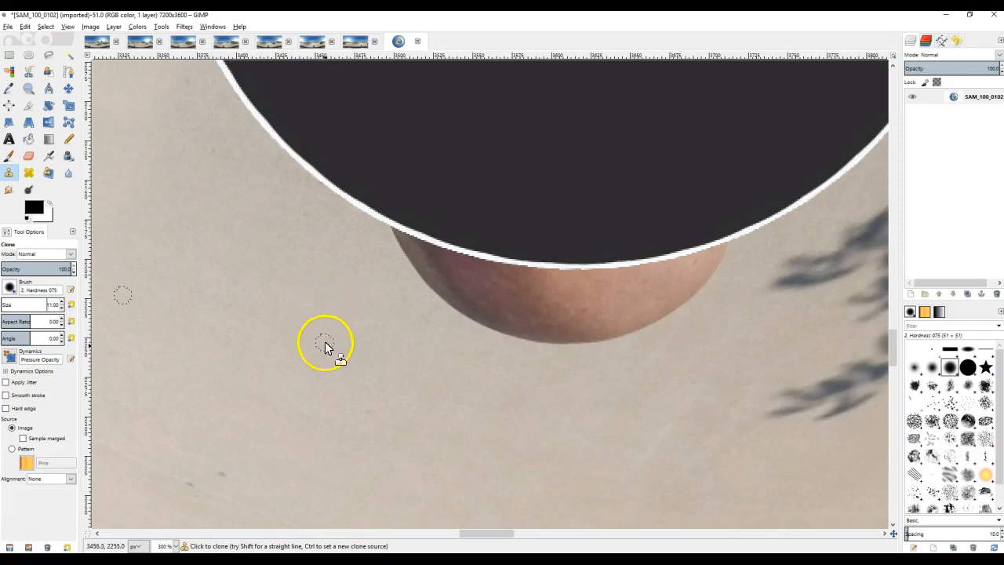
pyautogui.keyDown('ctrl'); pyautogui.click(324, 275); pyautogui.keyUp('ctrl')
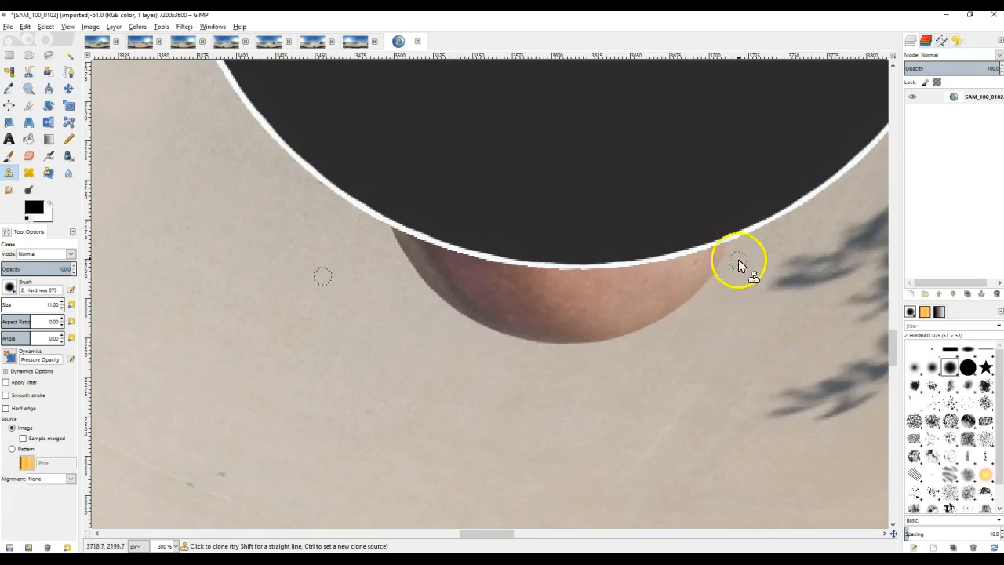
pyautogui.moveTo(730, 247)
pyautogui.mouseDown()
pyautogui.moveTo(668, 270)
pyautogui.moveTo(524, 273)
pyautogui.mouseUp()
pyautogui.moveTo(385, 232)
pyautogui.mouseDown()
pyautogui.moveTo(496, 269)
pyautogui.moveTo(562, 273)
pyautogui.mouseUp()
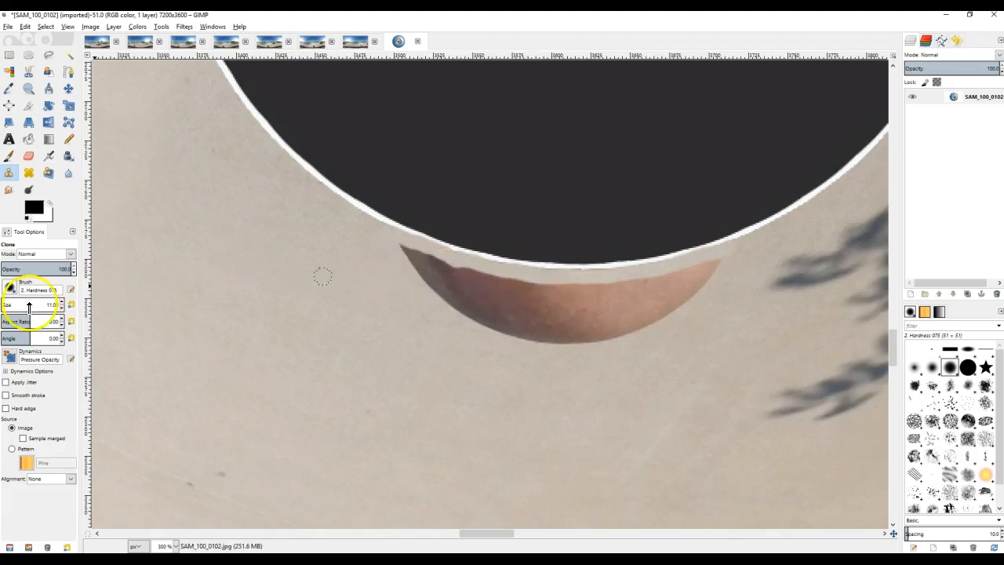
# Enlarge the Clone brush to 31 and paint pavement over the rest of the fingertip below the disc.
pyautogui.click(63, 301)
pyautogui.moveTo(387, 251)
pyautogui.mouseDown()
pyautogui.moveTo(450, 269)
pyautogui.moveTo(431, 282)
pyautogui.moveTo(467, 315)
pyautogui.moveTo(531, 338)
pyautogui.moveTo(543, 335)
pyautogui.moveTo(490, 322)
pyautogui.moveTo(472, 289)
pyautogui.moveTo(514, 290)
pyautogui.moveTo(490, 322)
pyautogui.moveTo(524, 290)
pyautogui.moveTo(492, 277)
pyautogui.moveTo(500, 304)
pyautogui.moveTo(534, 313)
pyautogui.moveTo(544, 295)
pyautogui.moveTo(609, 297)
pyautogui.moveTo(570, 329)
pyautogui.moveTo(594, 333)
pyautogui.mouseUp()
pyautogui.moveTo(728, 269)
pyautogui.mouseDown()
pyautogui.moveTo(598, 306)
pyautogui.moveTo(672, 307)
pyautogui.moveTo(596, 336)
pyautogui.moveTo(483, 290)
pyautogui.moveTo(600, 326)
pyautogui.moveTo(661, 330)
pyautogui.moveTo(679, 315)
pyautogui.moveTo(669, 298)
pyautogui.mouseUp()
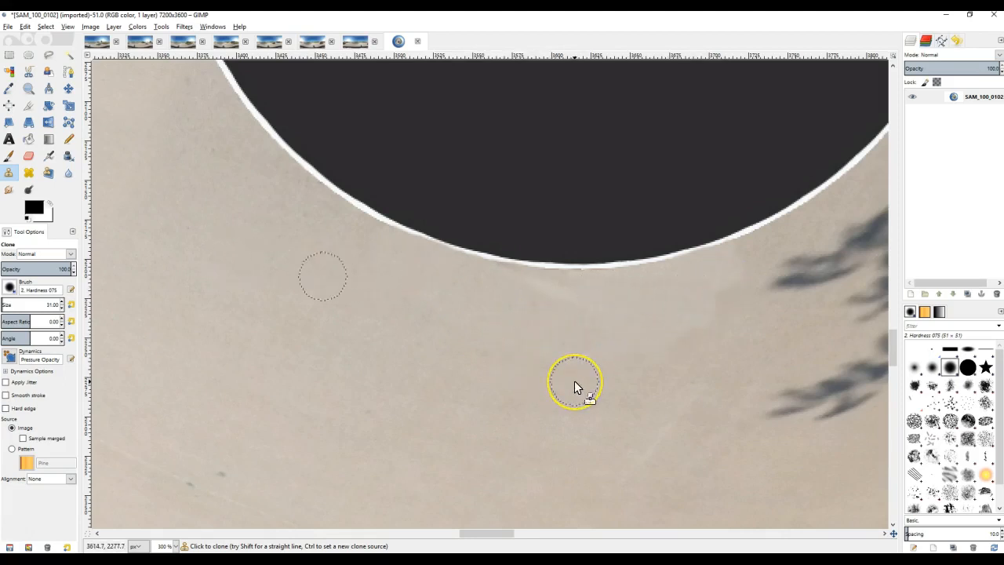
# Clone nearby pavement over the dark smudge along the disc's left rim with a brush size of 11.
pyautogui.scroll(-2, 574, 381)
pyautogui.scroll(-1, 574, 380)
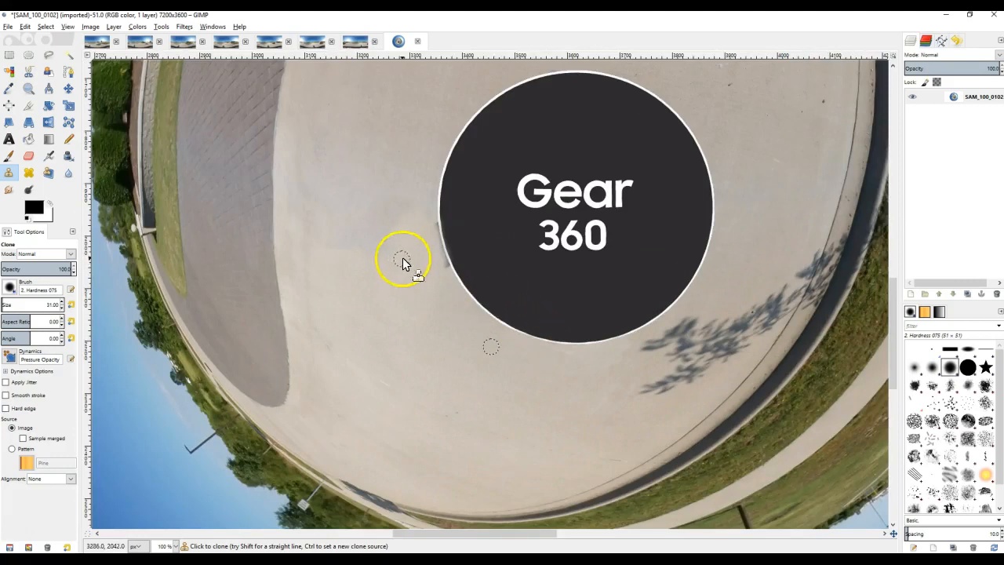
pyautogui.scroll(3, 431, 240)
pyautogui.scroll(1, 433, 233)
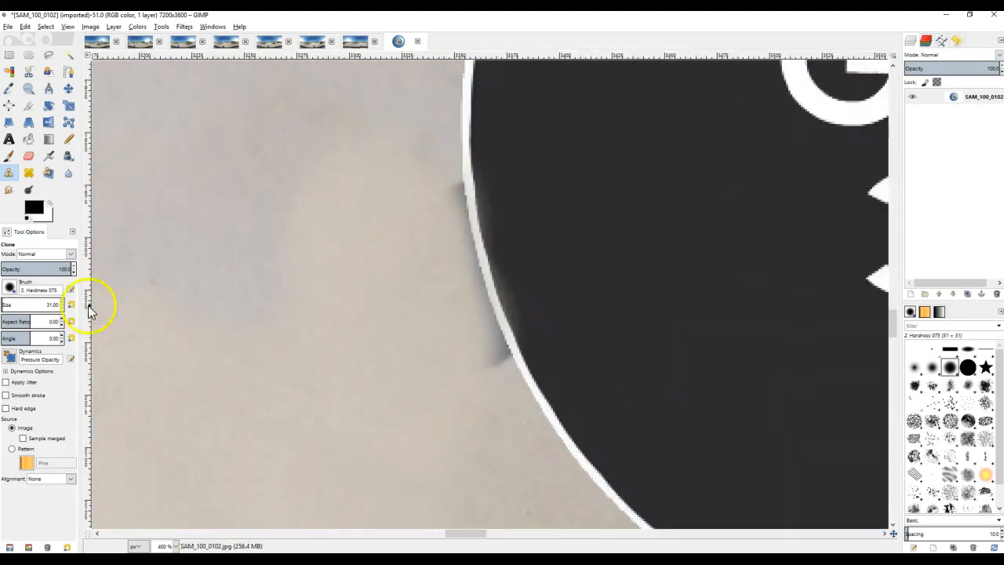
pyautogui.click(61, 308)
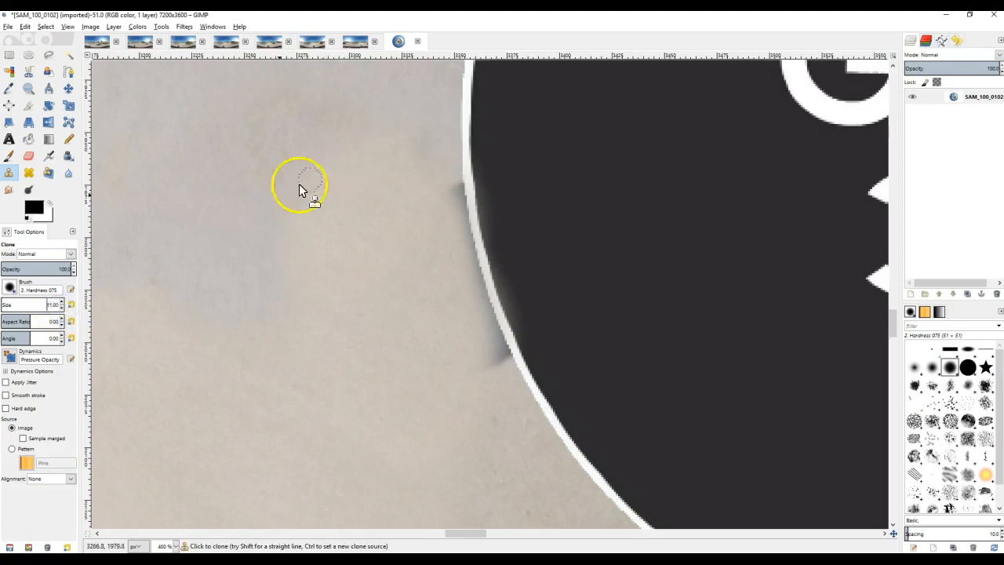
pyautogui.keyDown('ctrl'); pyautogui.click(260, 142); pyautogui.keyUp('ctrl')
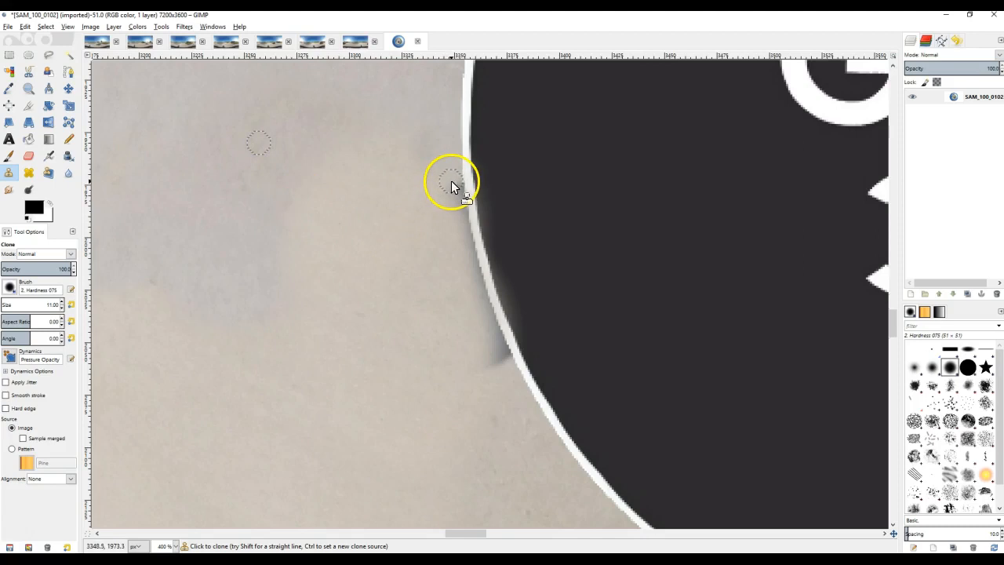
pyautogui.moveTo(451, 178)
pyautogui.mouseDown()
pyautogui.moveTo(502, 358)
pyautogui.moveTo(493, 363)
pyautogui.mouseUp()
pyautogui.moveTo(475, 309)
pyautogui.mouseDown()
pyautogui.moveTo(455, 269)
pyautogui.moveTo(446, 199)
pyautogui.mouseUp()
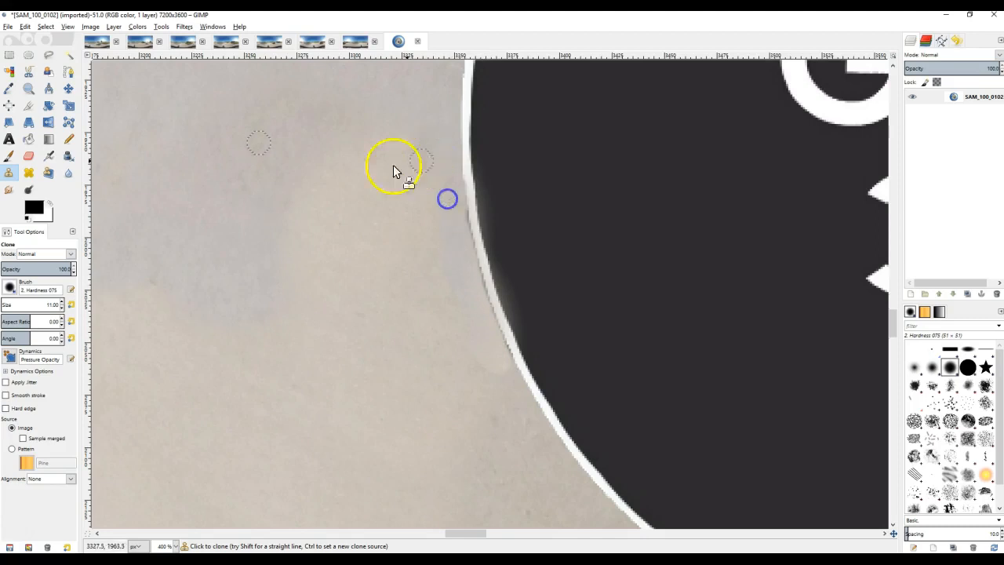
# Add the image file gear360_bottom_image_logo.PNG to the polar image as a new layer.
pyautogui.scroll(-5, 327, 276)
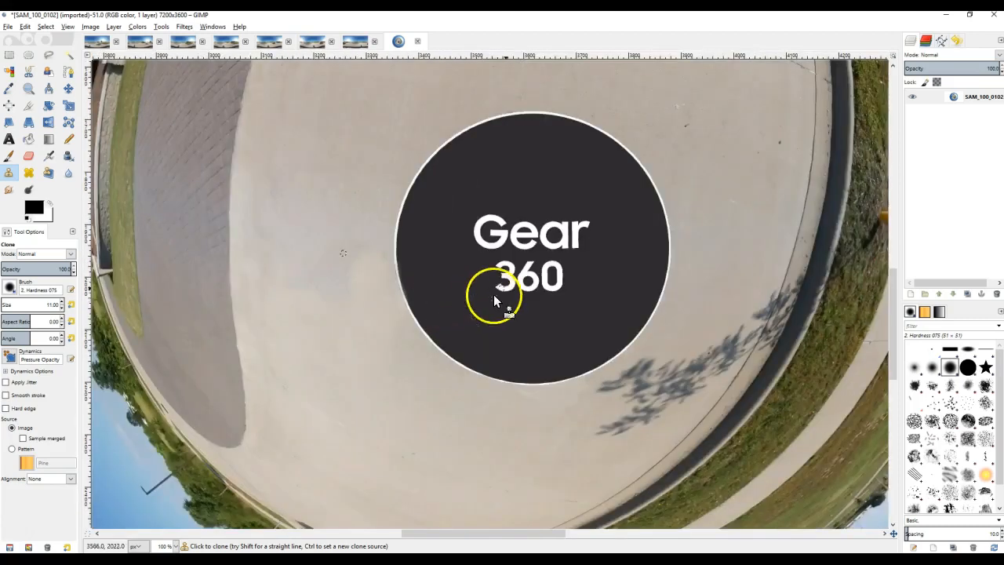
pyautogui.scroll(-3, 681, 252)
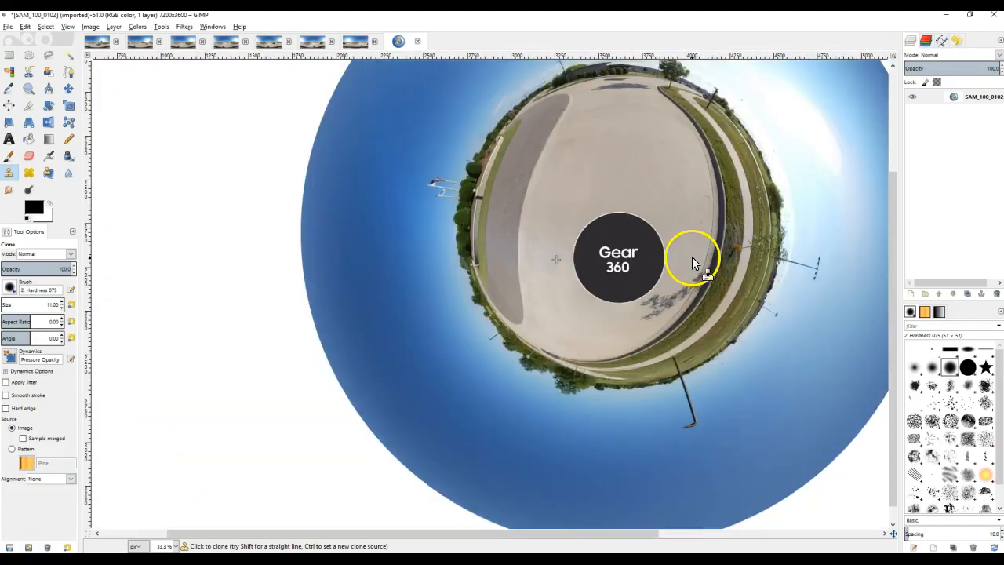
pyautogui.scroll(-1, 739, 254)
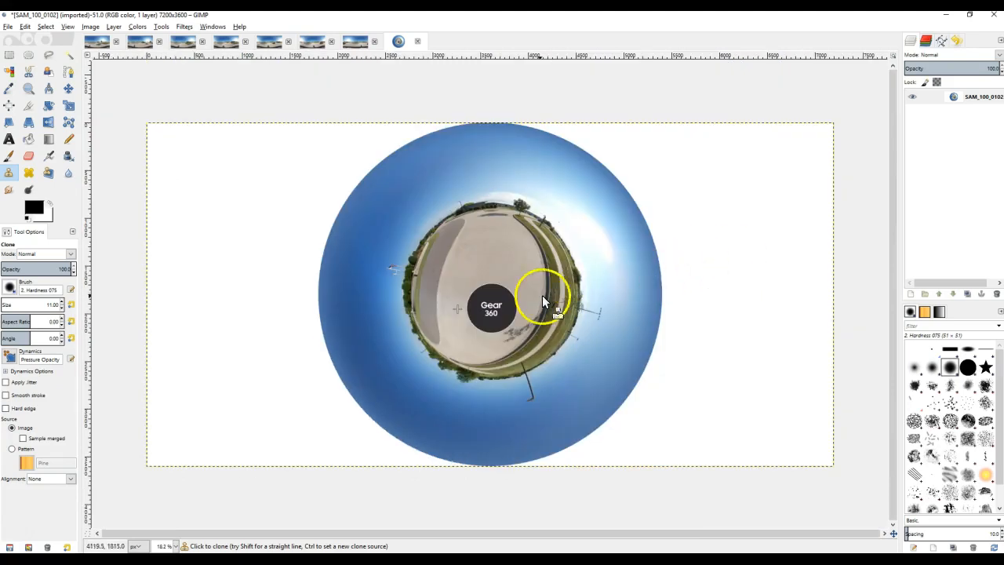
pyautogui.scroll(3, 494, 307)
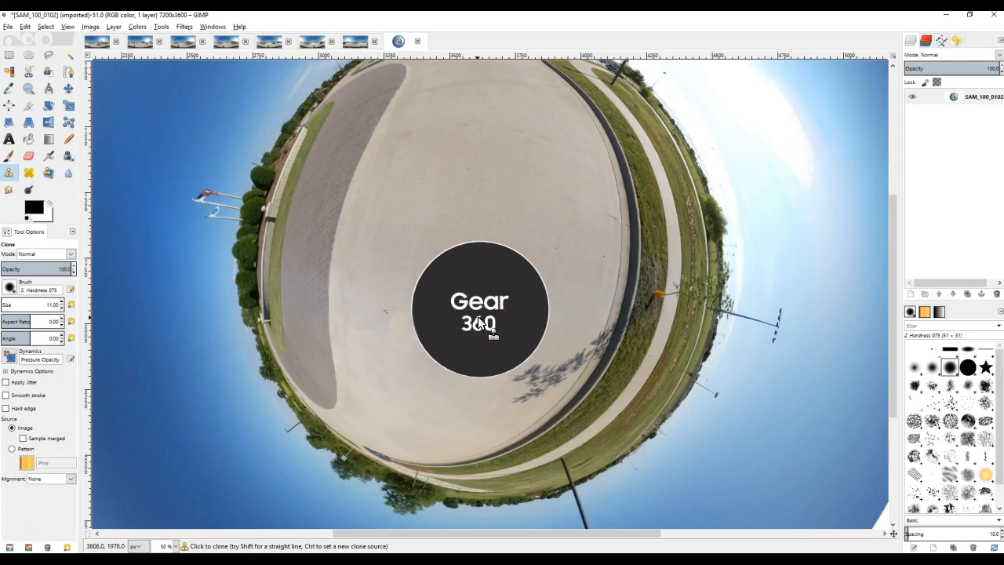
pyautogui.moveTo(1003, 47)
pyautogui.mouseDown()
pyautogui.moveTo(683, 62)
pyautogui.moveTo(1003, 44)
pyautogui.mouseUp()
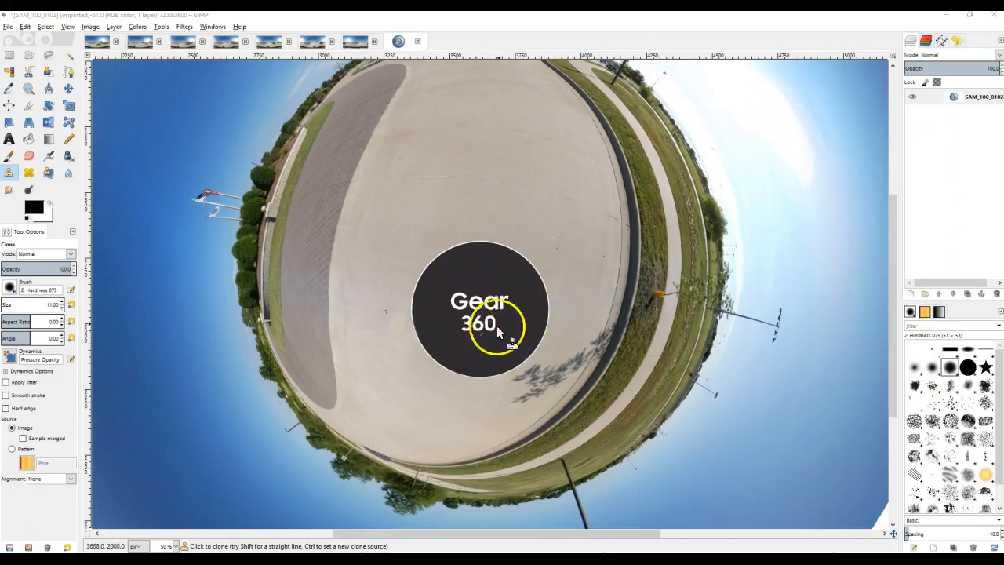
pyautogui.moveTo(1003, 188); pyautogui.dragTo(471, 283)
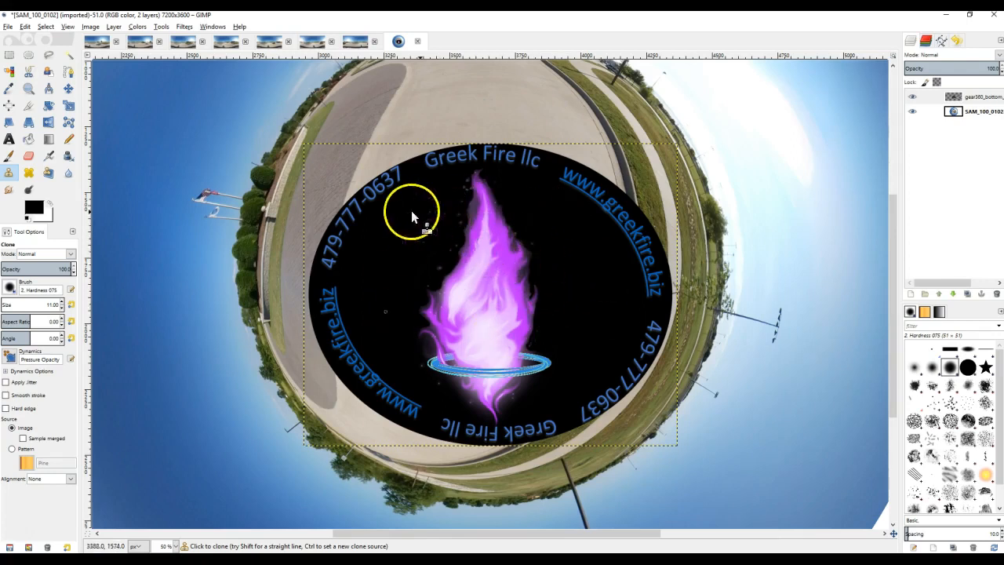
# Scale the logo layer to 530 px wide and 513 px high.
pyautogui.click(69, 108)
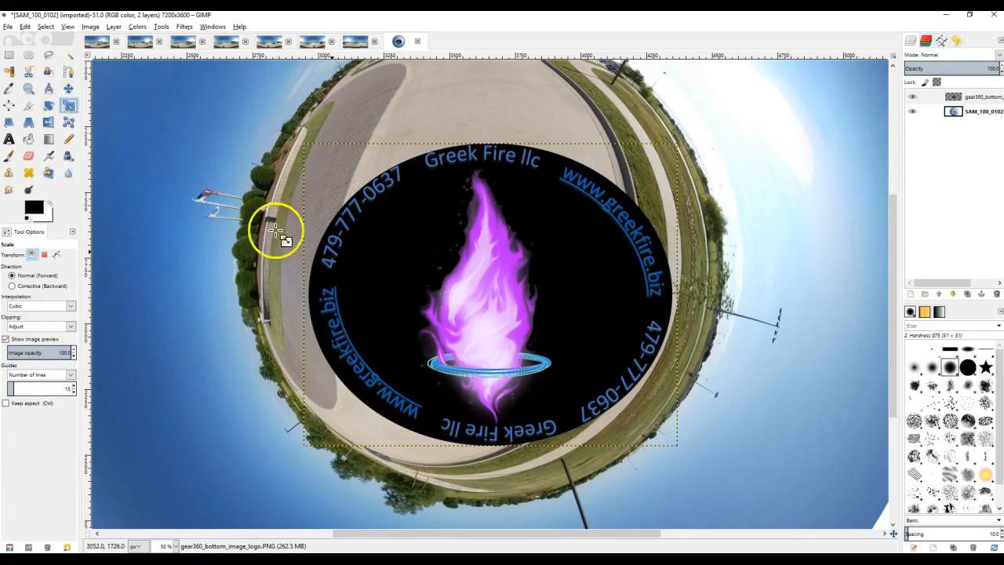
pyautogui.click(493, 293)
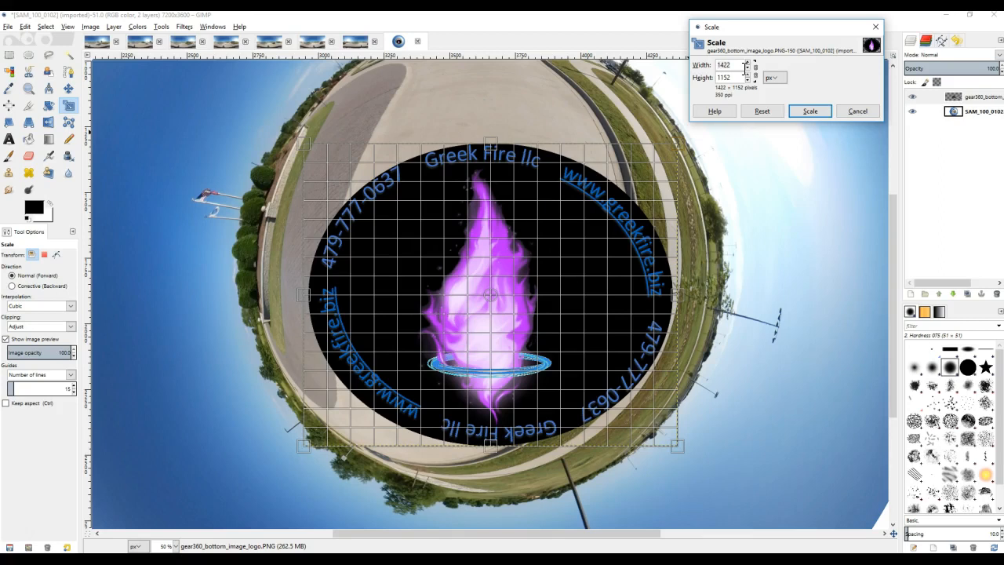
pyautogui.press('BackSpace')
pyautogui.press('BackSpace')
pyautogui.press('BackSpace')
pyautogui.press('BackSpace')
pyautogui.write('530')
pyautogui.click(733, 78)
pyautogui.press('BackSpace')
pyautogui.write('513')
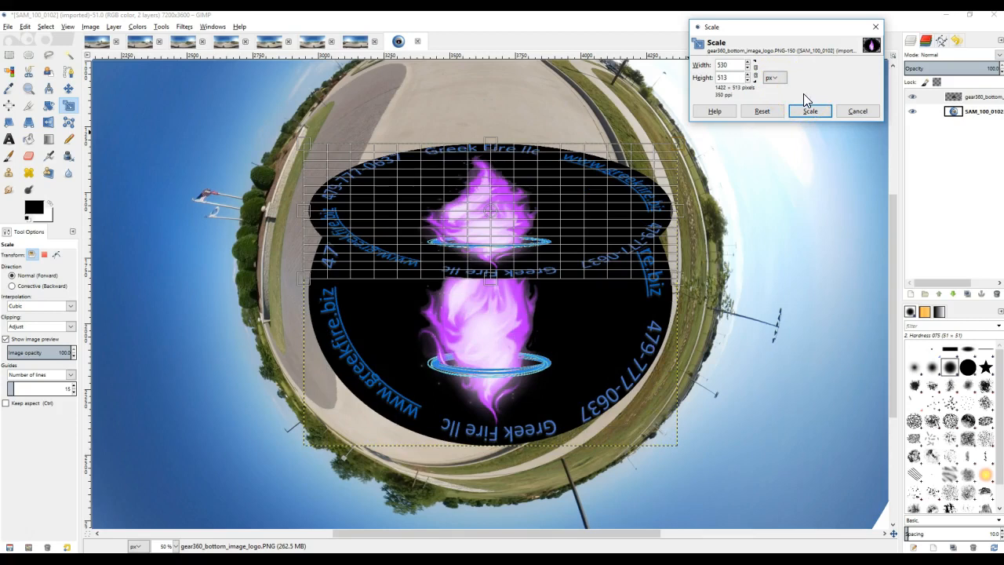
pyautogui.click(745, 64)
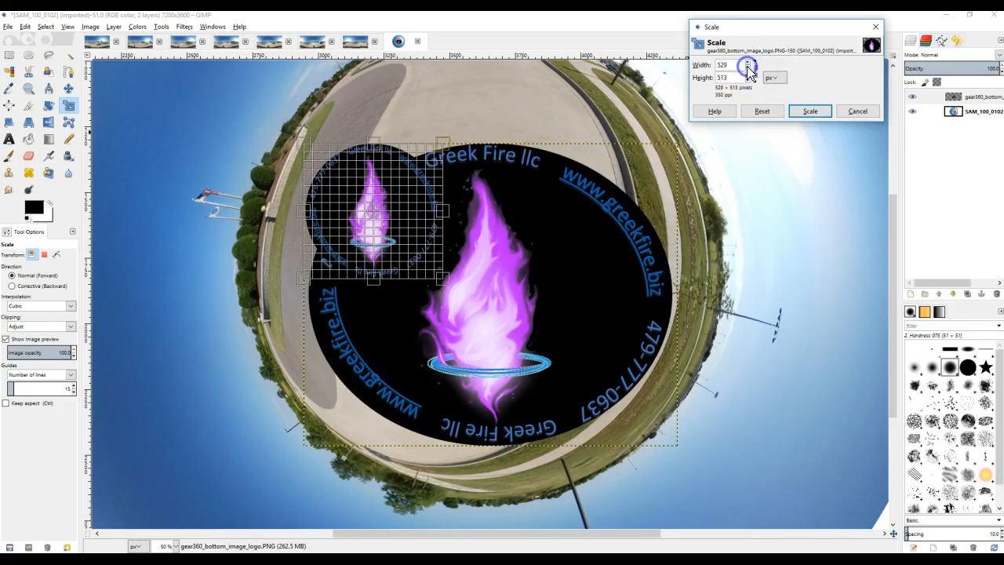
pyautogui.click(810, 111)
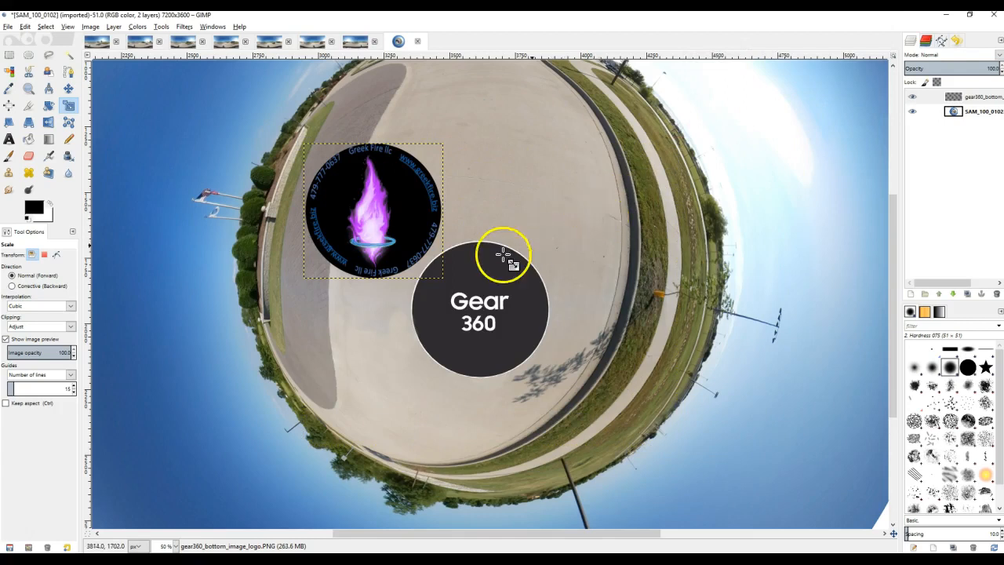
# Move the logo layer onto the Gear 360 disc so it covers the disc inside its white rim.
pyautogui.scroll(1, 486, 263)
pyautogui.scroll(1, 487, 263)
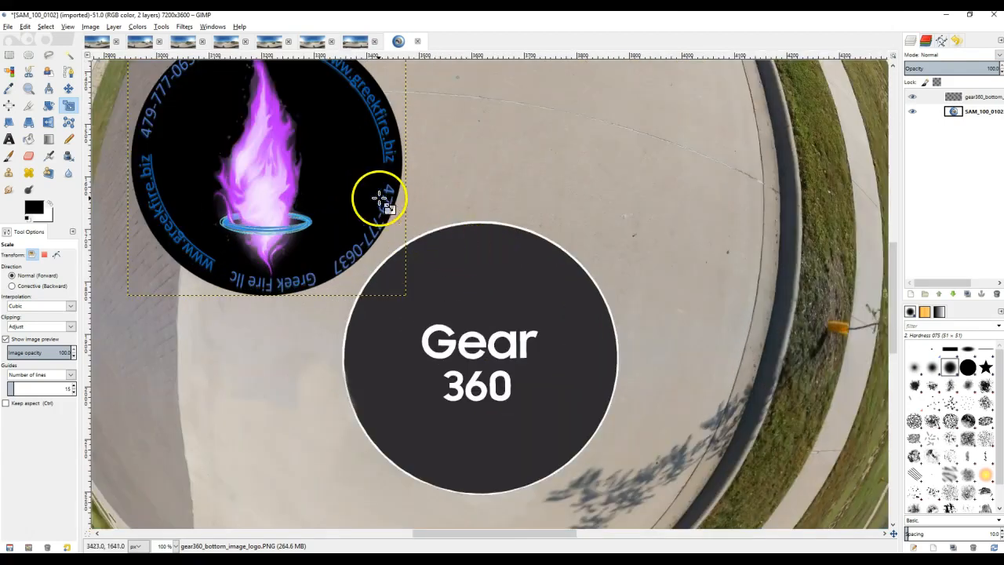
pyautogui.click(292, 162)
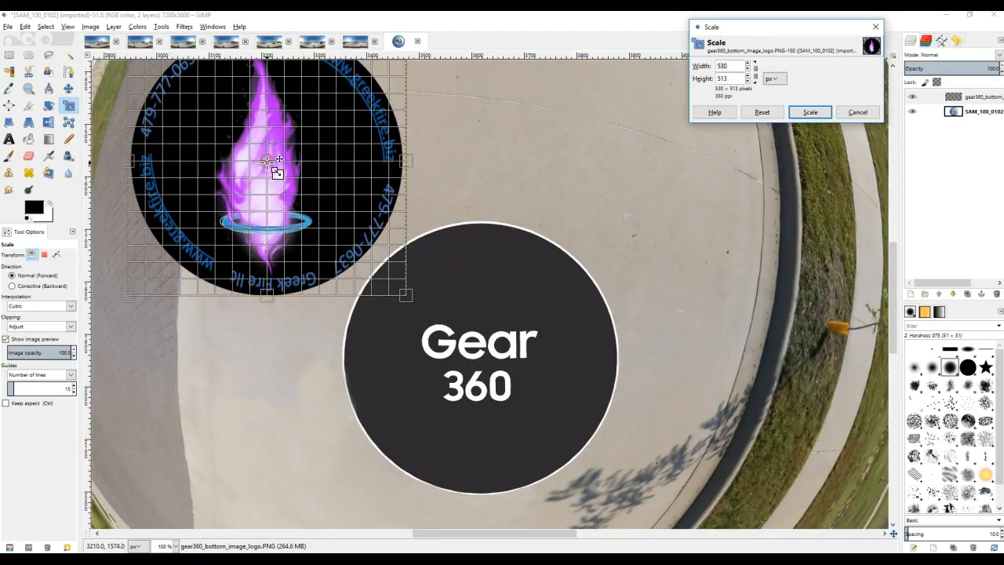
pyautogui.moveTo(266, 162); pyautogui.dragTo(477, 359)
pyautogui.click(800, 113)
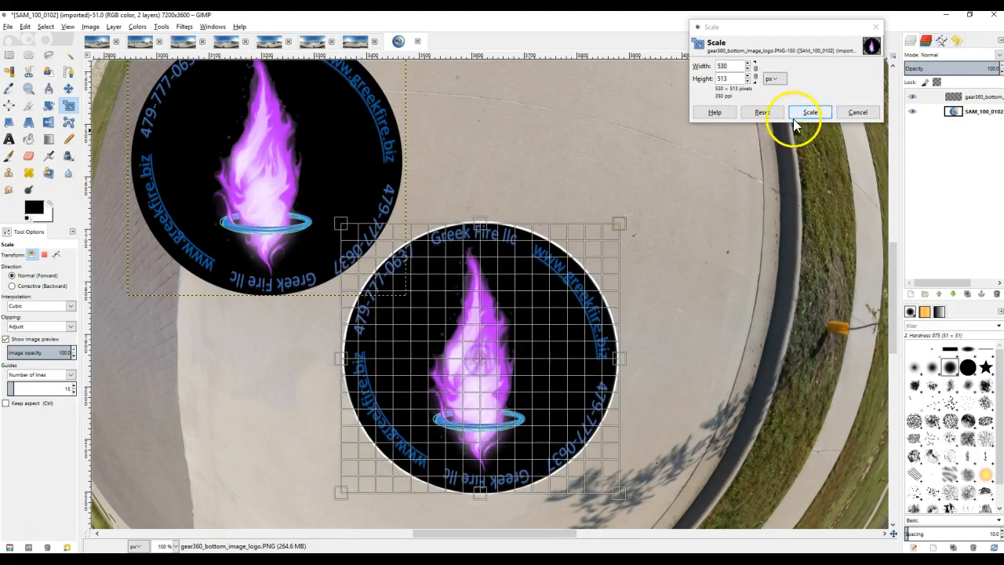
# Inspect the logo's alignment with the disc's white rim up close and within the whole polar image.
pyautogui.scroll(1, 642, 345)
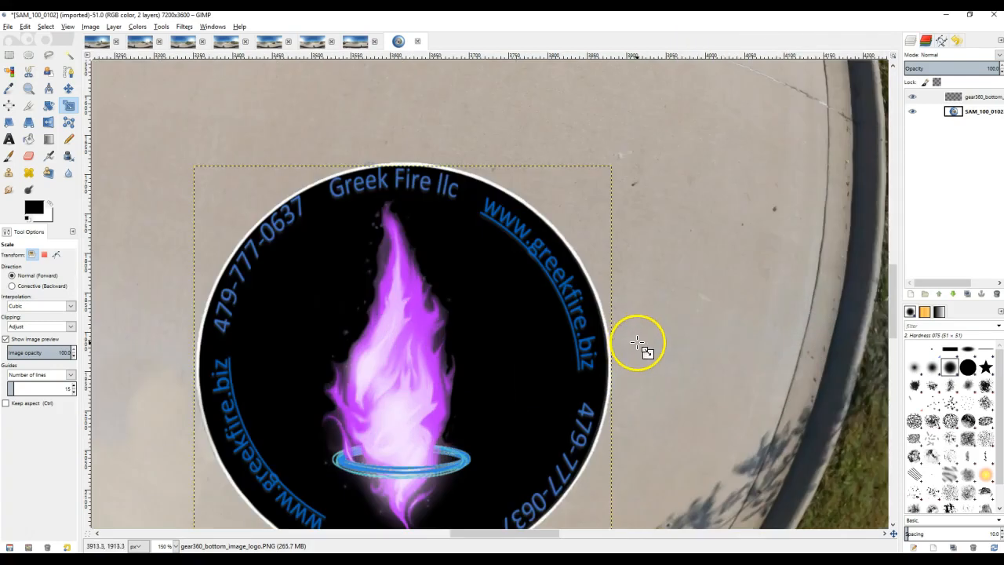
pyautogui.moveTo(695, 354); pyautogui.dragTo(721, 242)
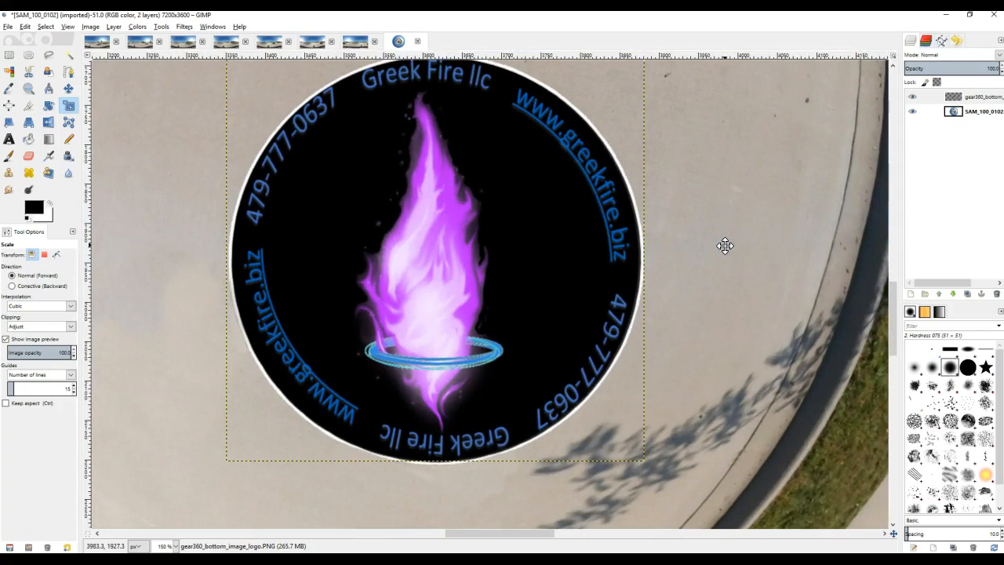
pyautogui.moveTo(725, 245); pyautogui.dragTo(724, 274)
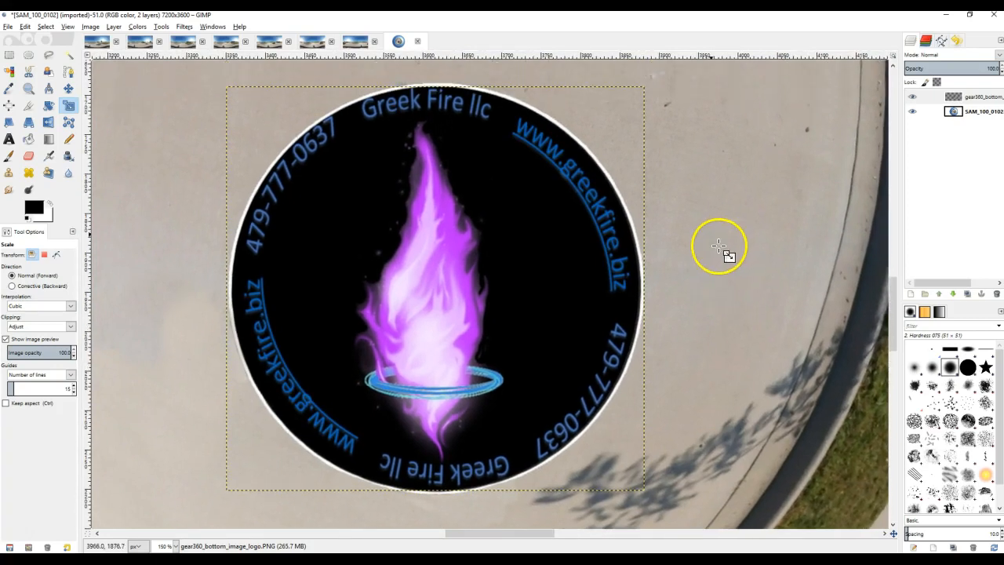
pyautogui.scroll(-1, 697, 229)
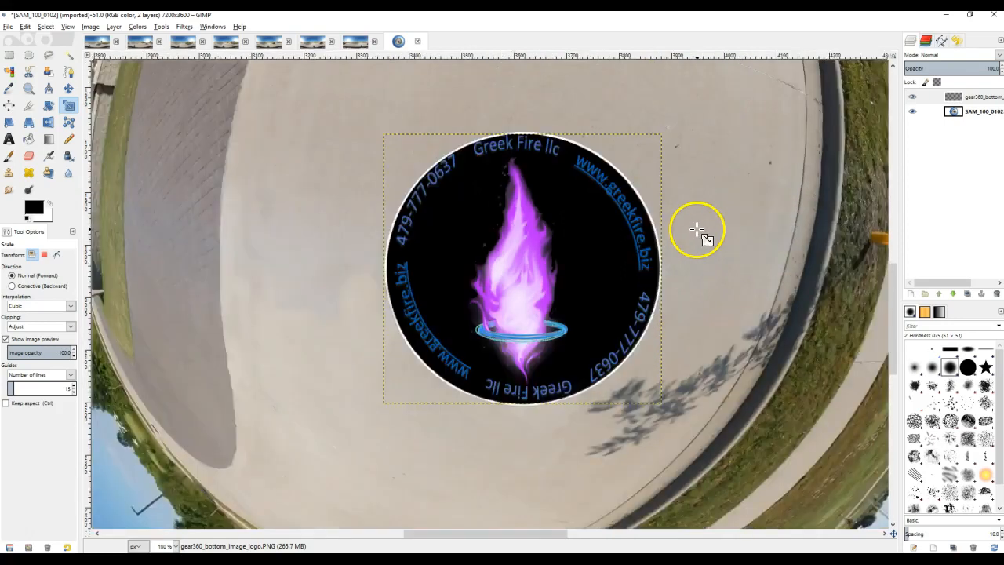
pyautogui.scroll(-5, 697, 229)
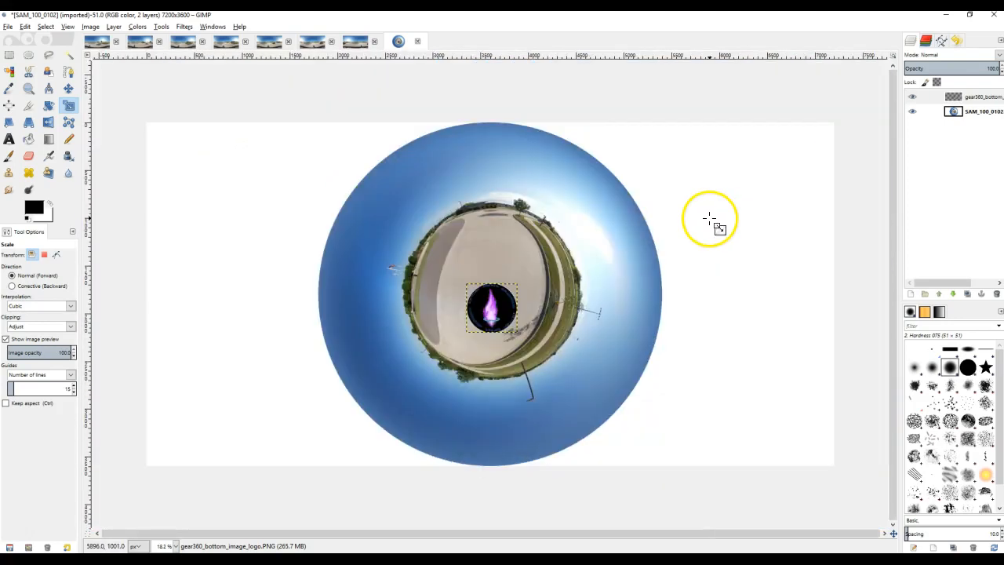
pyautogui.scroll(1, 711, 222)
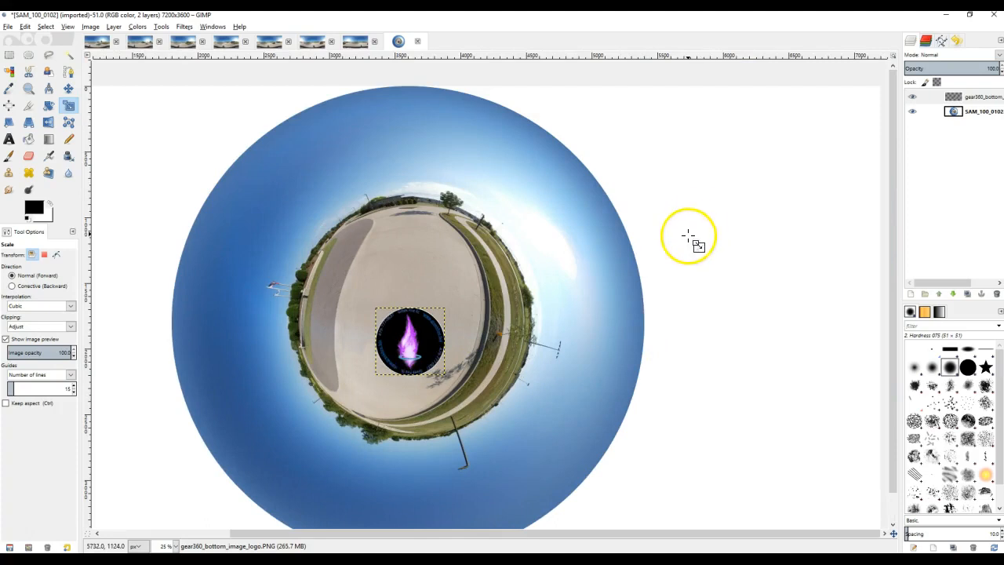
pyautogui.moveTo(686, 309); pyautogui.dragTo(761, 269)
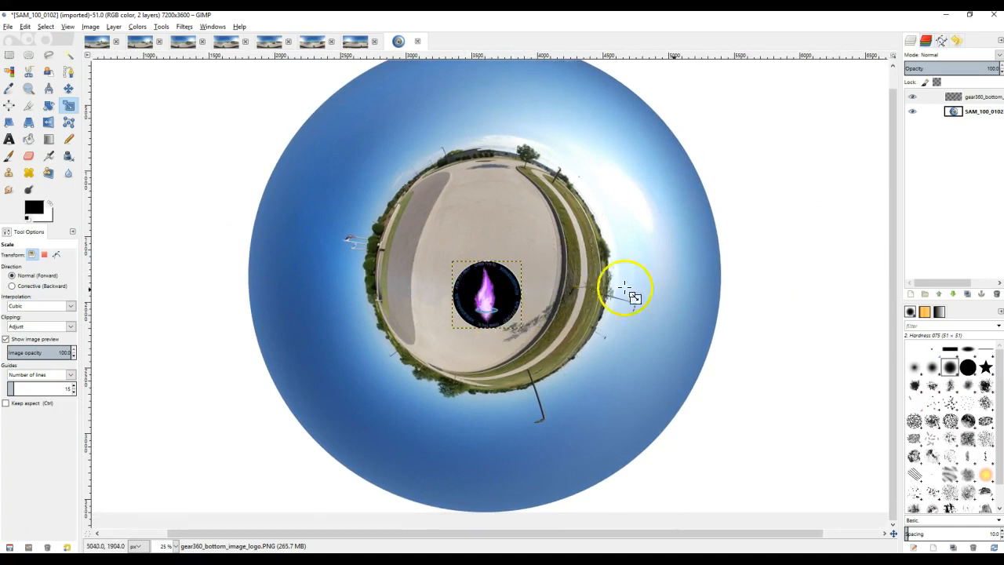
# Merge the visible layers so the logo and the polar image form a single layer.
pyautogui.rightClick(944, 166)
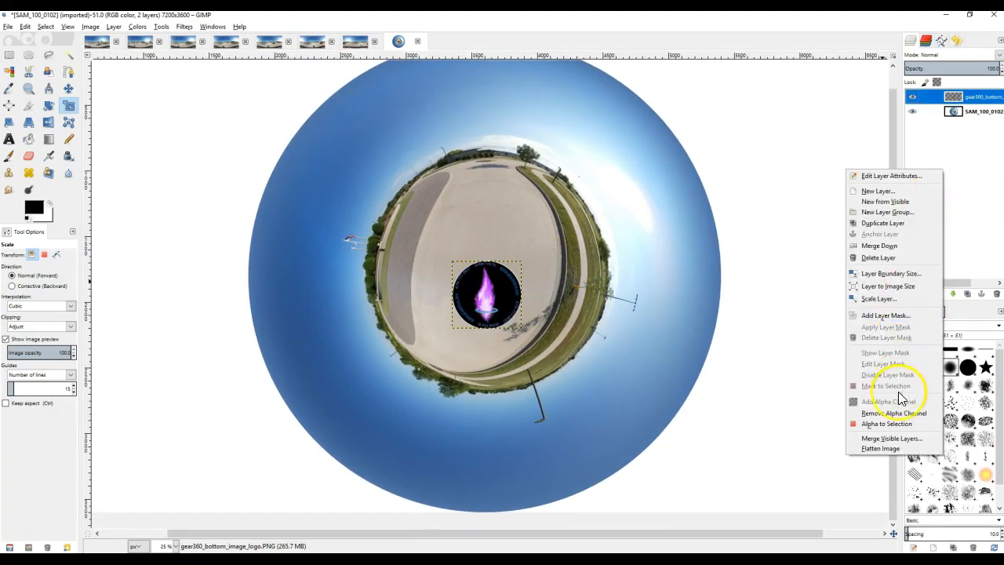
pyautogui.click(900, 443)
pyautogui.click(897, 509)
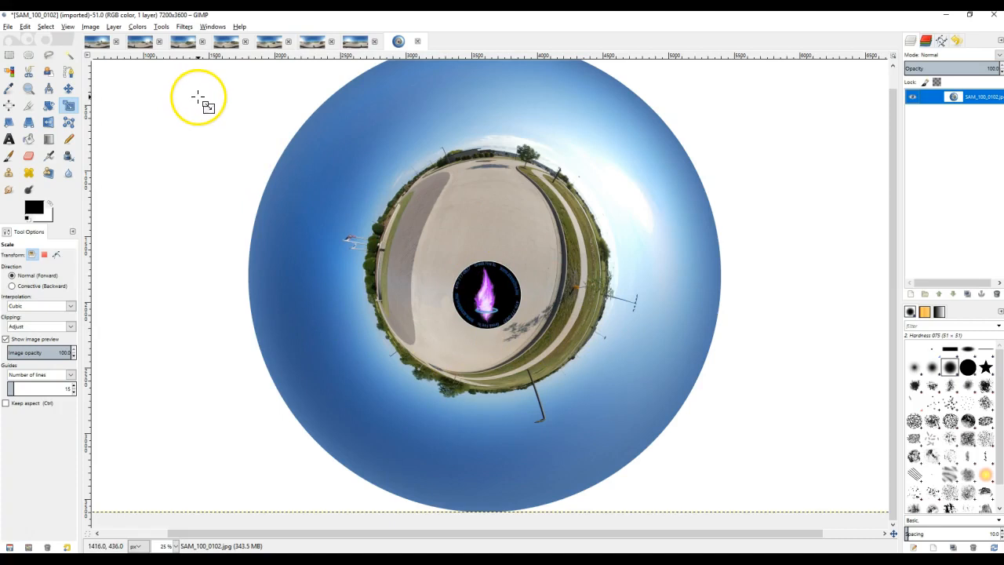
# Apply the Polar Coordinates distortion with To polar turned off to convert the polar image back to a flat panorama.
pyautogui.click(184, 25)
pyautogui.moveTo(213, 26)
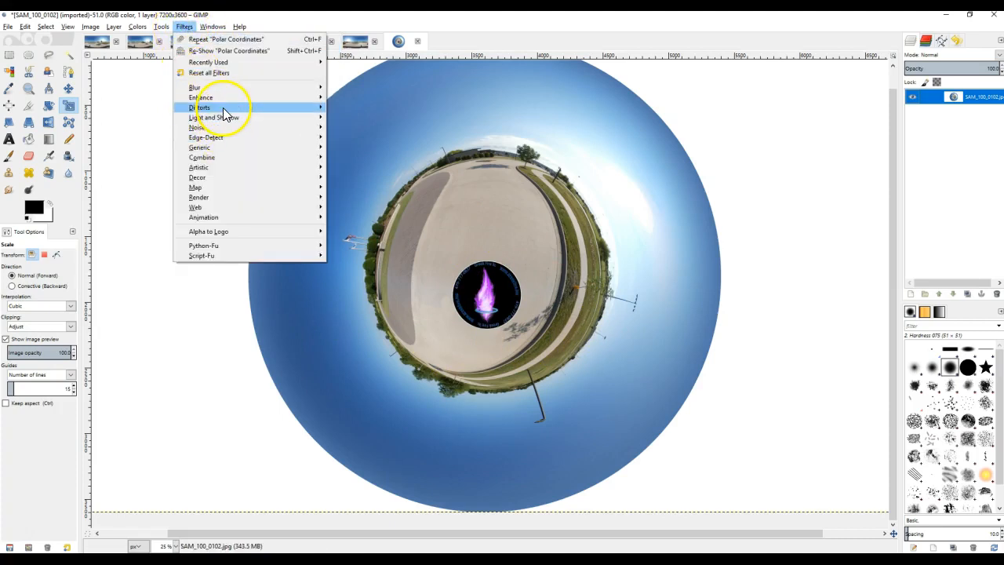
pyautogui.moveTo(224, 110)
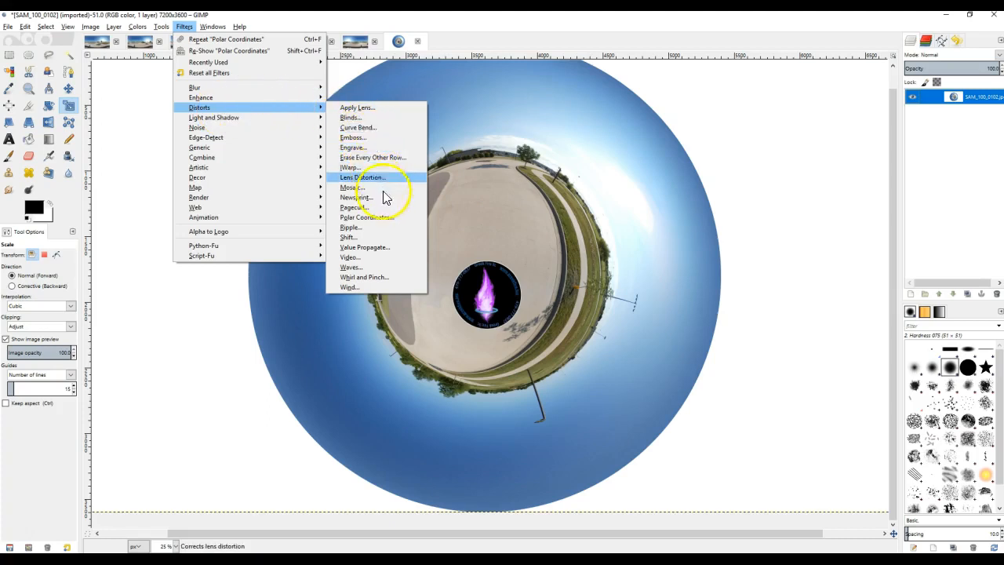
pyautogui.click(390, 216)
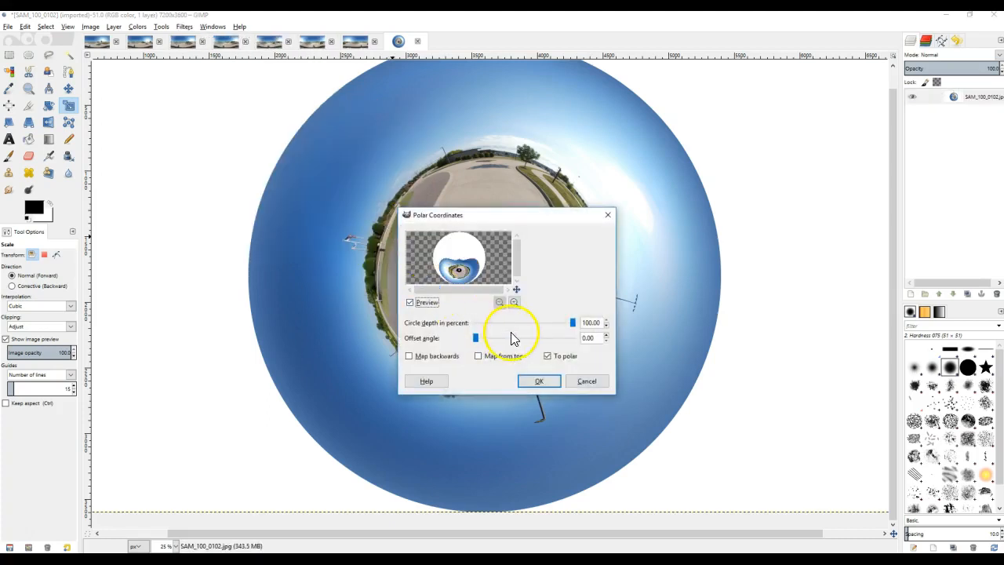
pyautogui.click(548, 356)
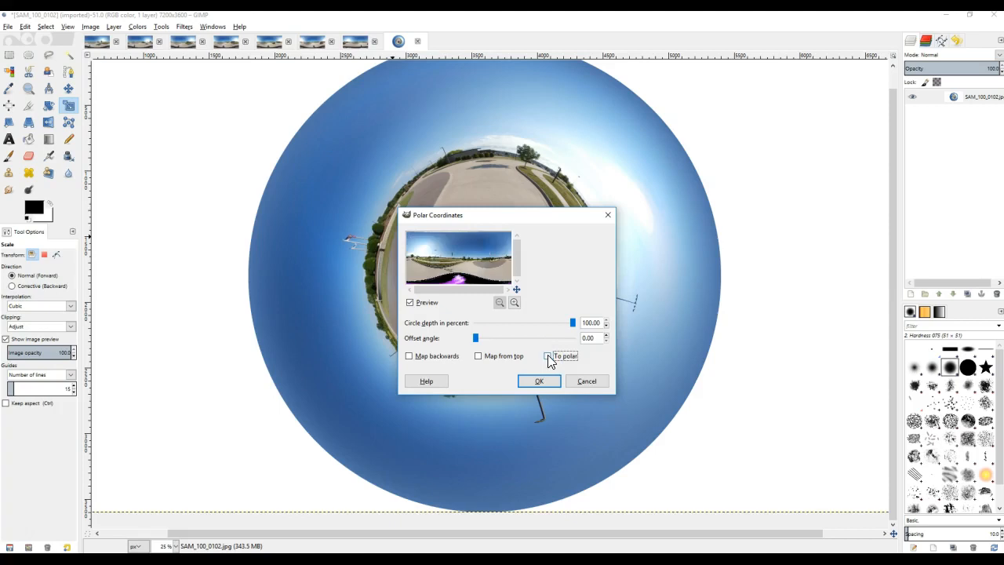
pyautogui.click(547, 382)
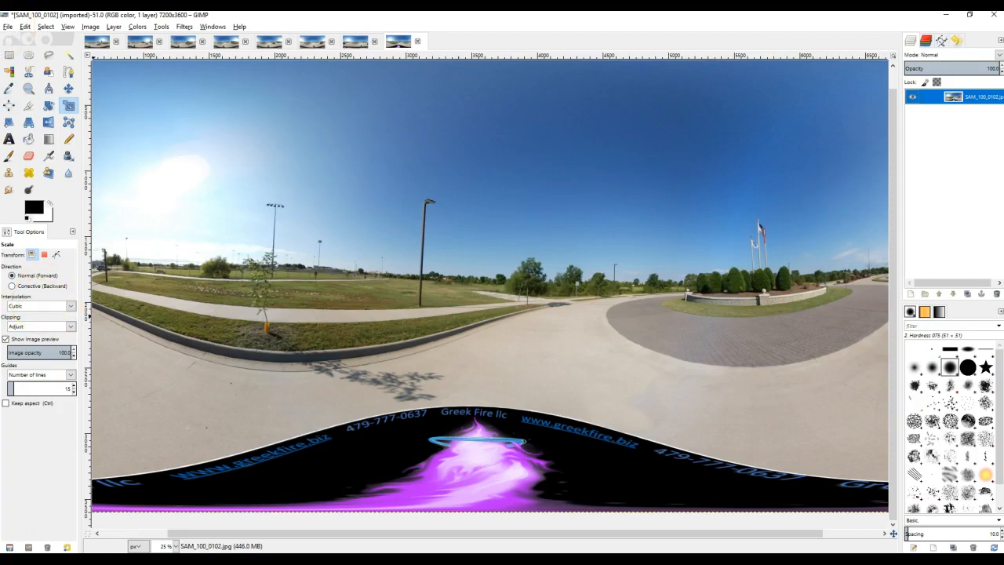
# Start exporting the panorama and look through the list of available export file formats, keeping all export images listed.
pyautogui.click(8, 28)
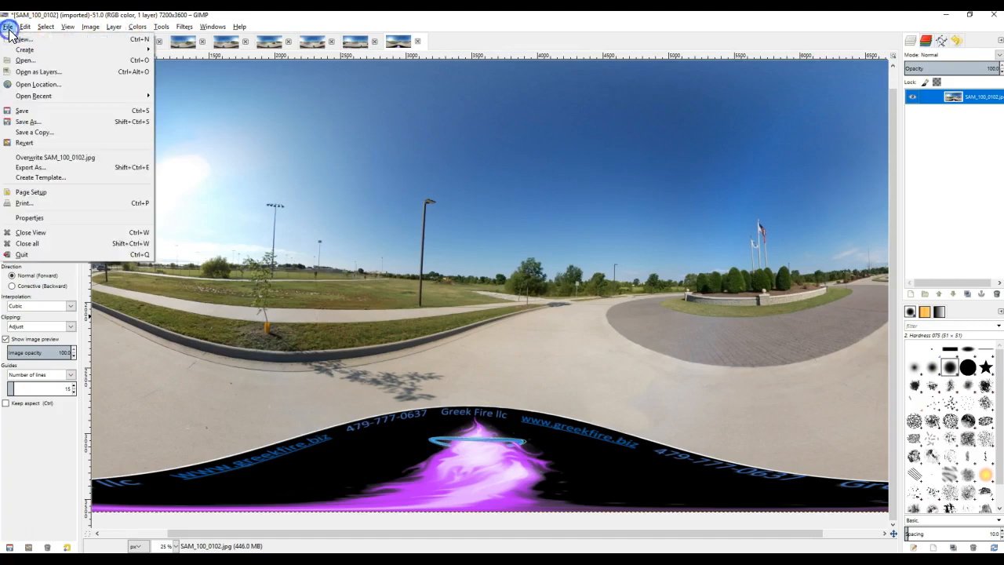
pyautogui.click(45, 167)
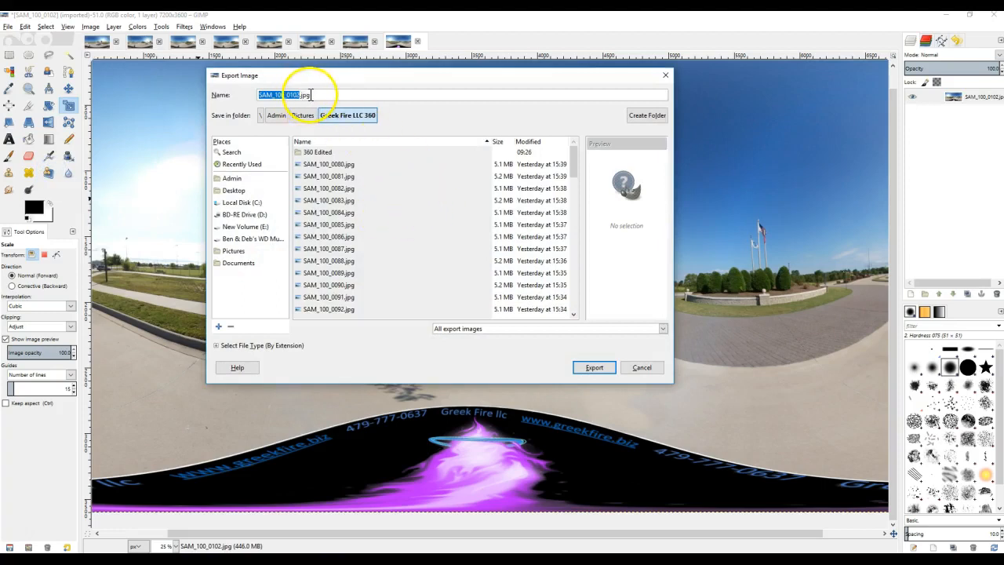
pyautogui.click(663, 329)
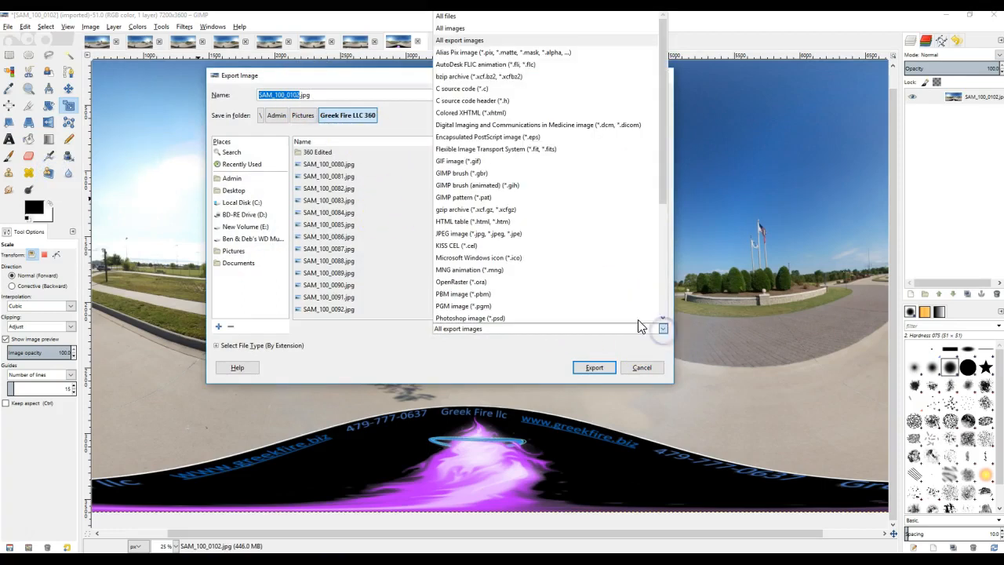
pyautogui.click(474, 354)
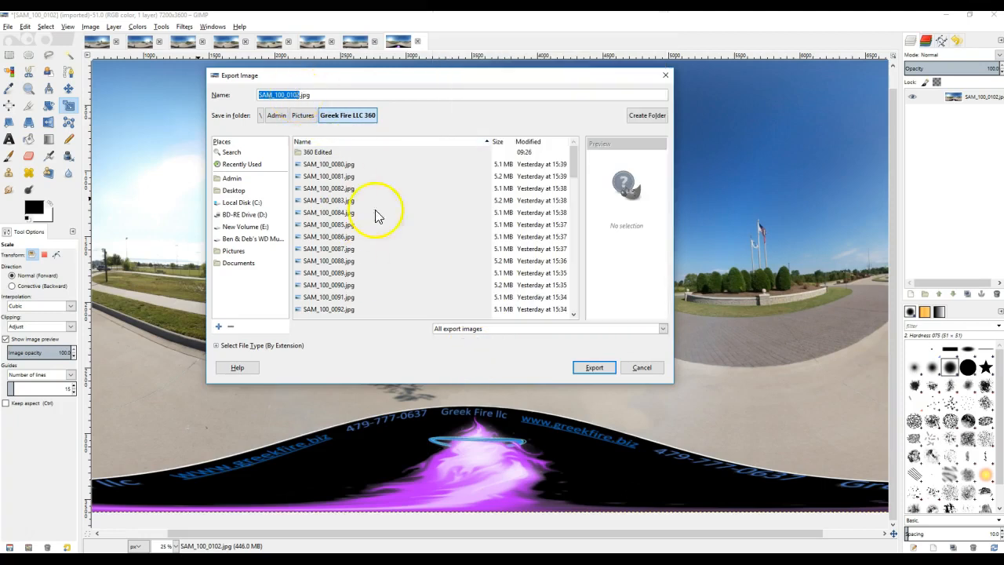
pyautogui.click(663, 329)
pyautogui.moveTo(664, 161); pyautogui.dragTo(665, 294)
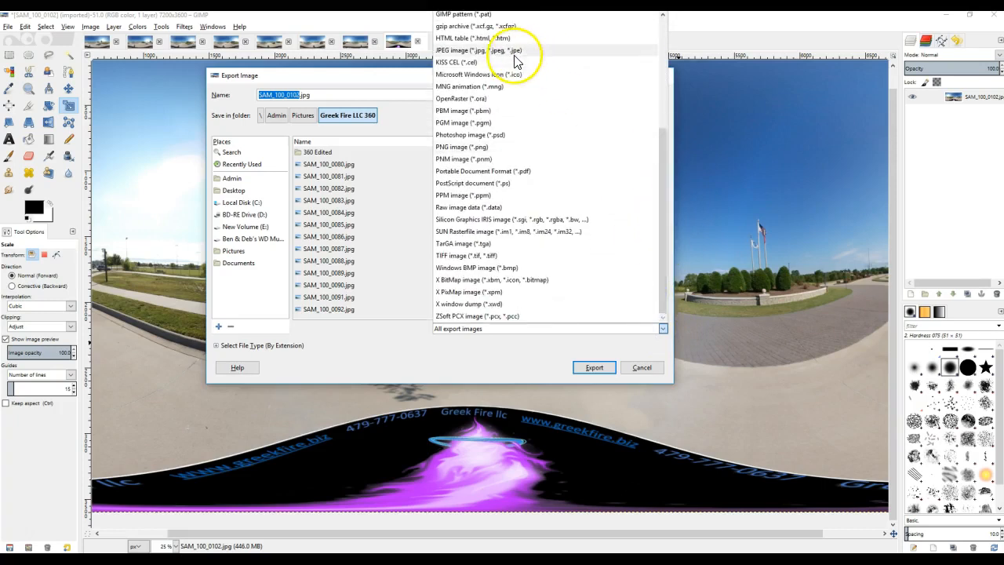
pyautogui.click(368, 355)
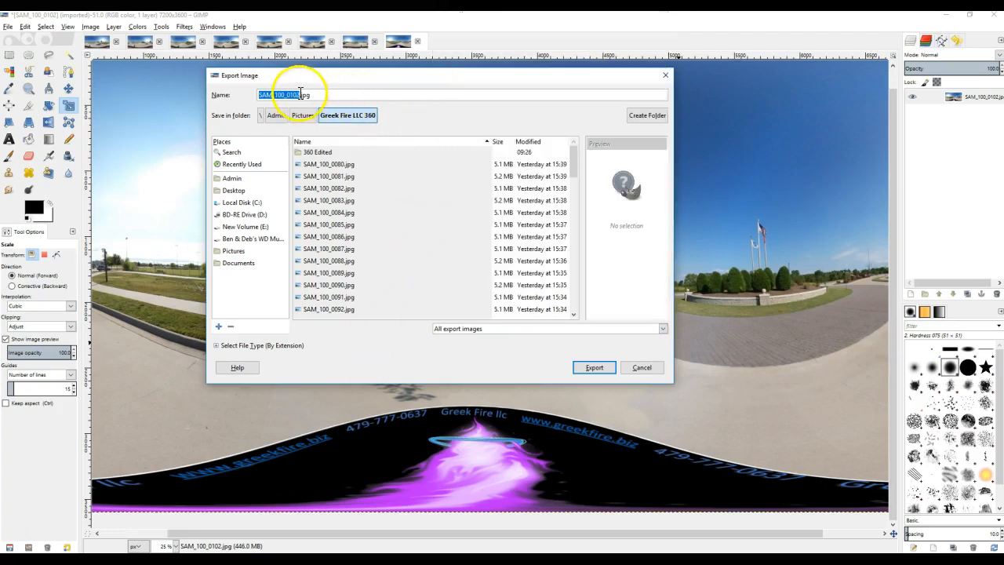
# Export the panorama as SAM_100_0102.jpg into the 360 Edited folder with a JPEG quality of 96.
pyautogui.doubleClick(329, 152)
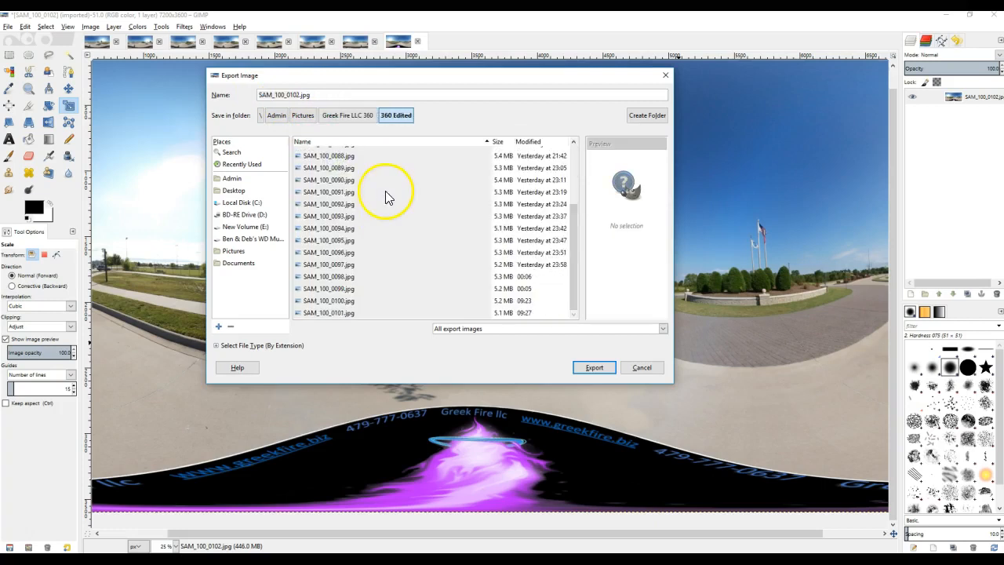
pyautogui.click(595, 367)
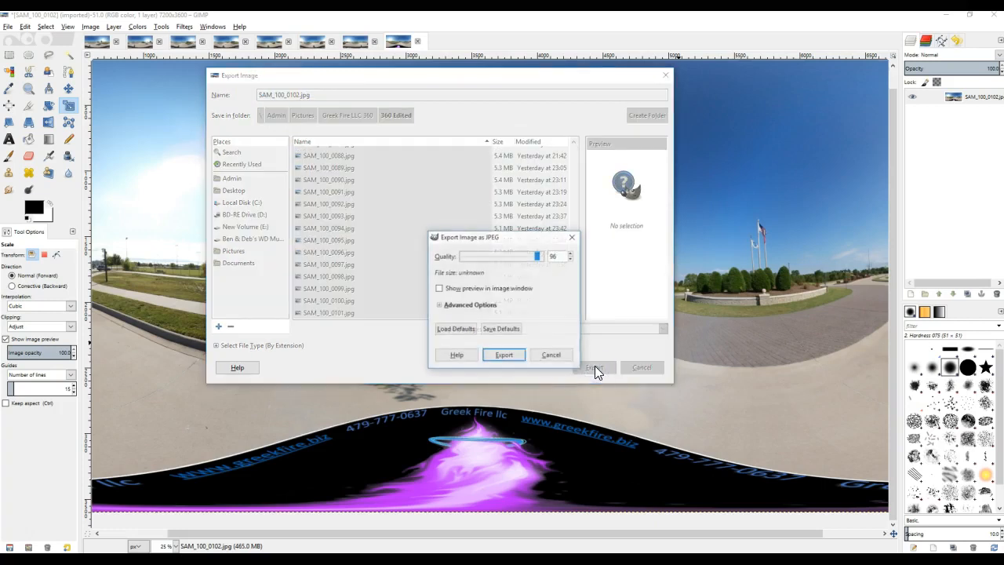
pyautogui.click(508, 359)
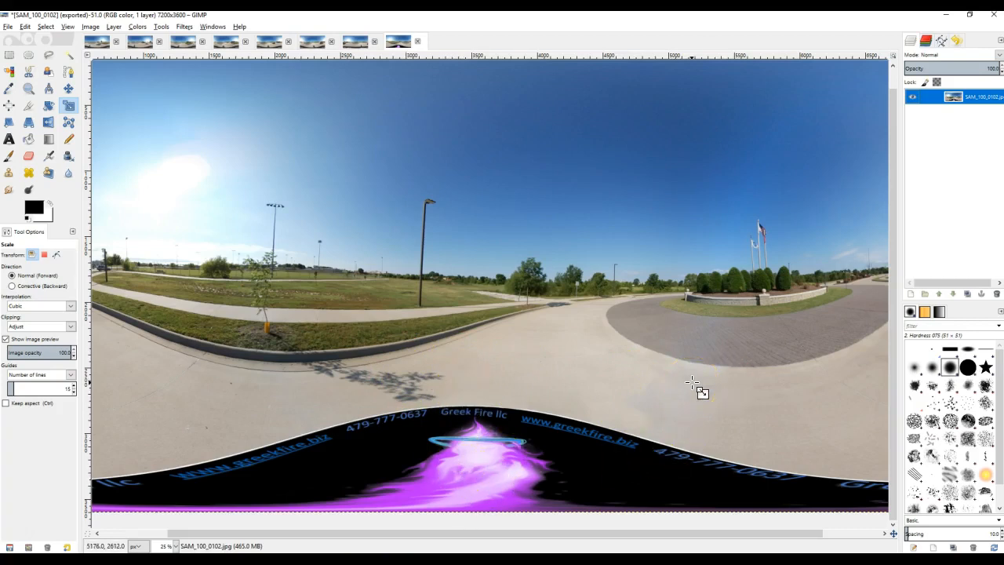
pyautogui.click(635, 517)
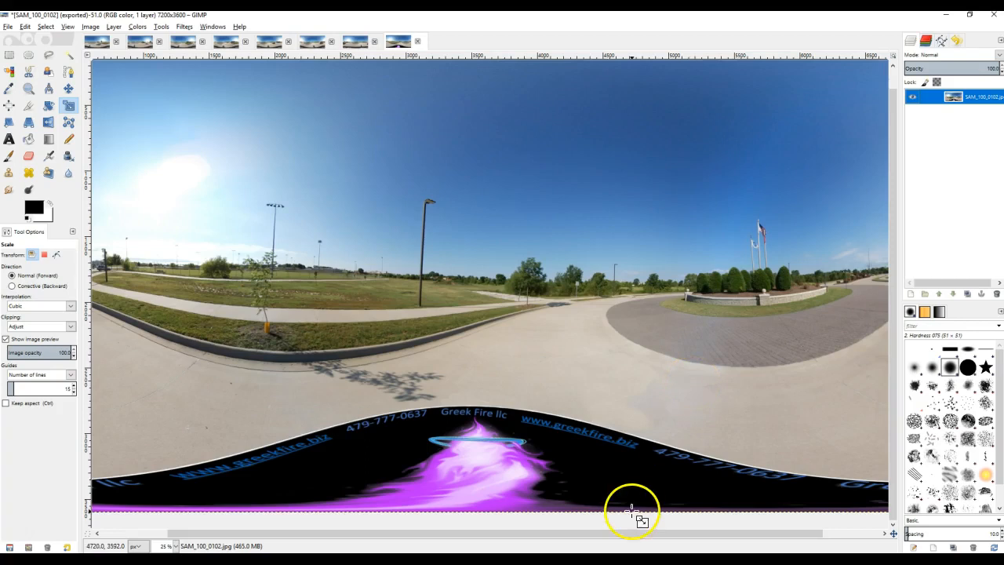